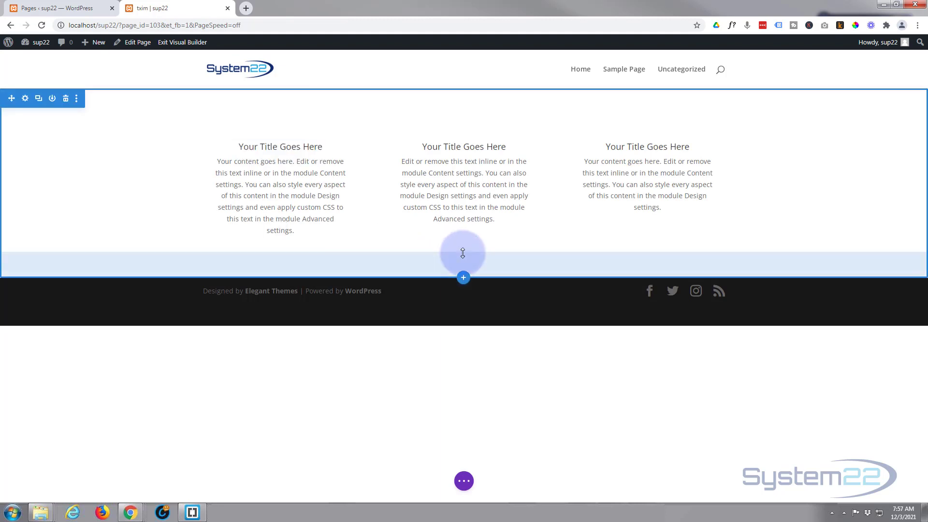
# Step: Add a three-column row and insert a Blurb into its first column
pyautogui.click(464, 252)
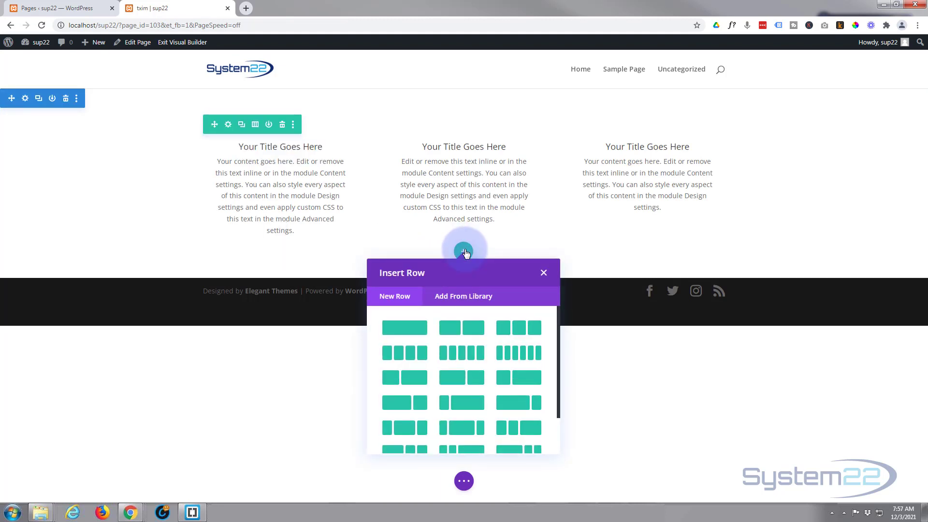
pyautogui.click(520, 334)
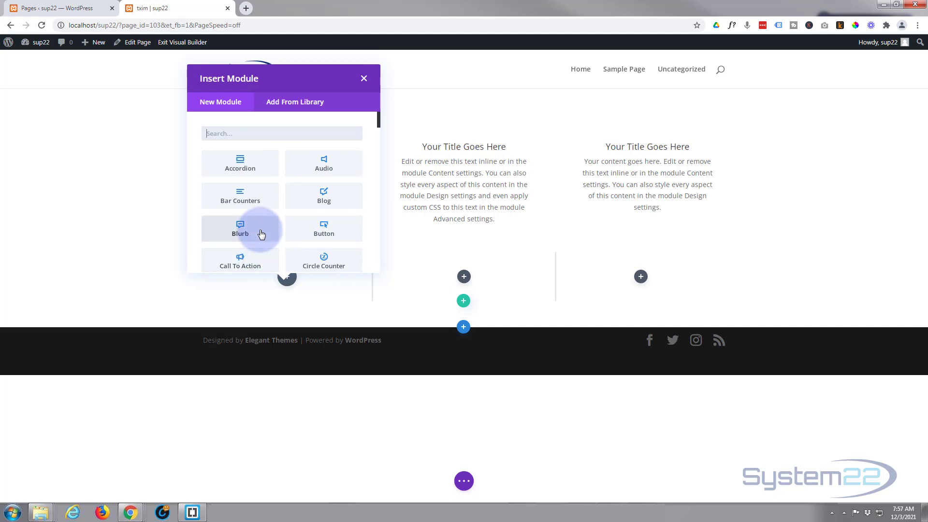
pyautogui.click(240, 229)
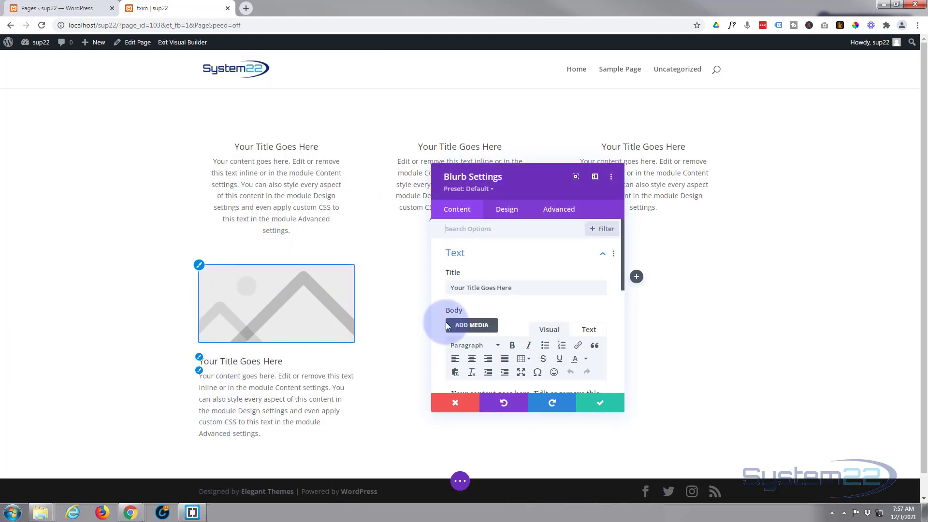
pyautogui.moveTo(508, 310)
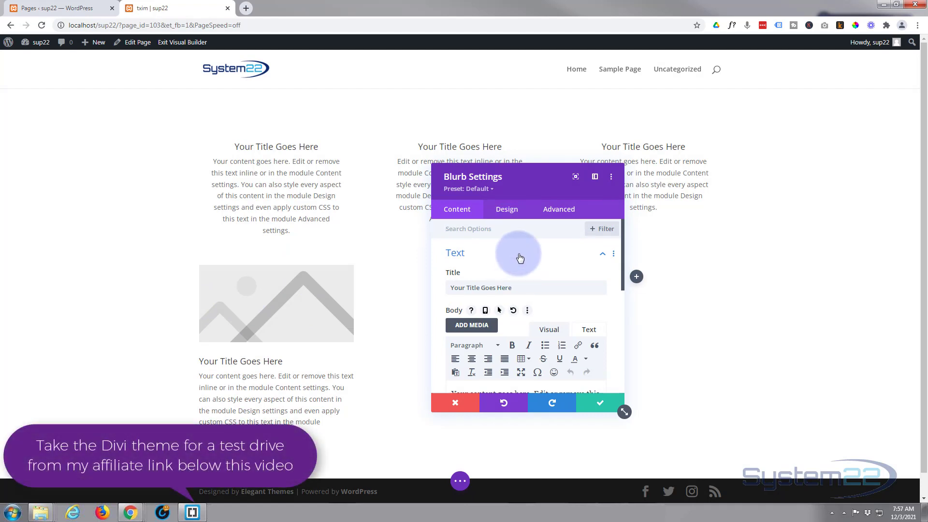
pyautogui.scroll(-1, 520, 258)
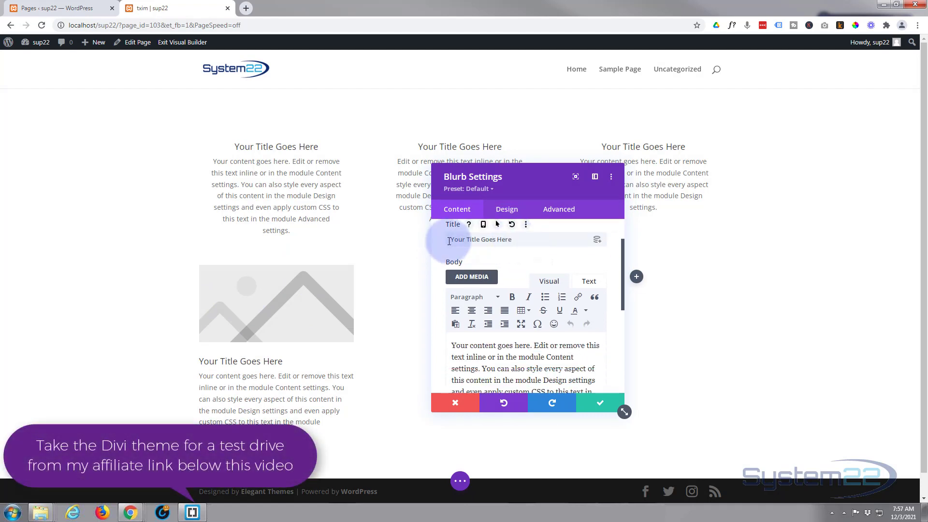
pyautogui.scroll(-1, 513, 317)
pyautogui.scroll(-1, 509, 304)
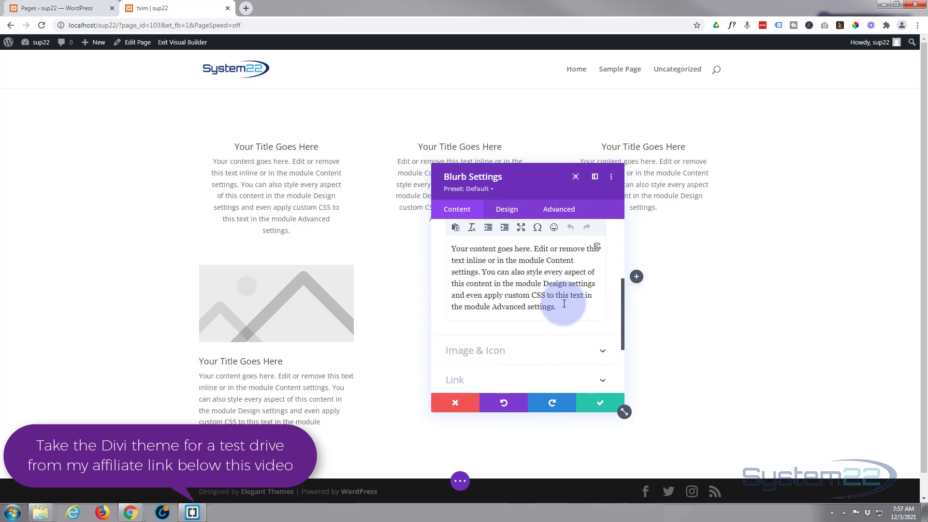
pyautogui.scroll(-1, 552, 338)
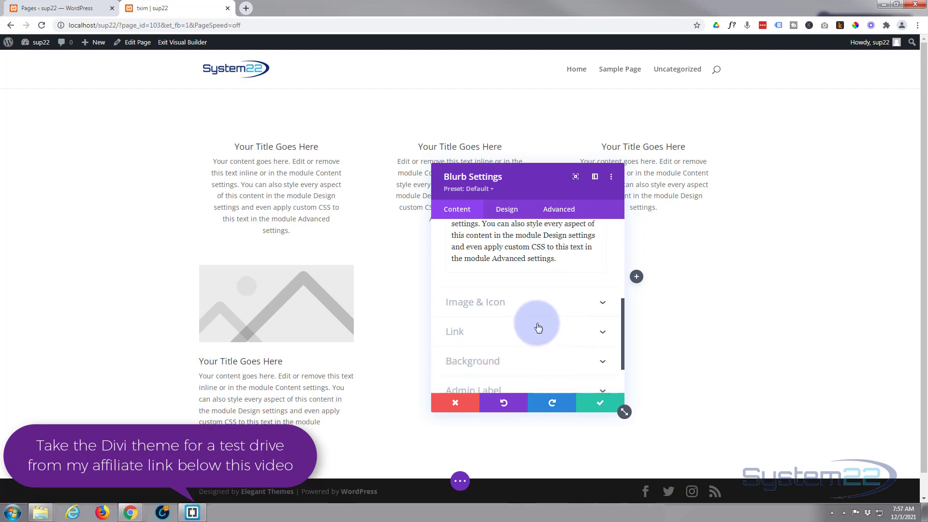
# Step: Turn the blurb's Use Icon option back off and clear its placeholder image
pyautogui.click(548, 303)
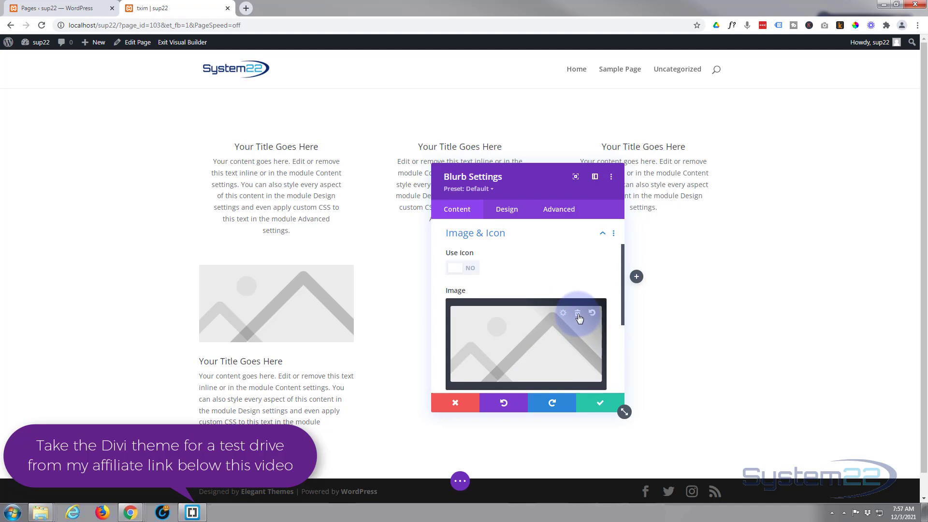
pyautogui.click(471, 270)
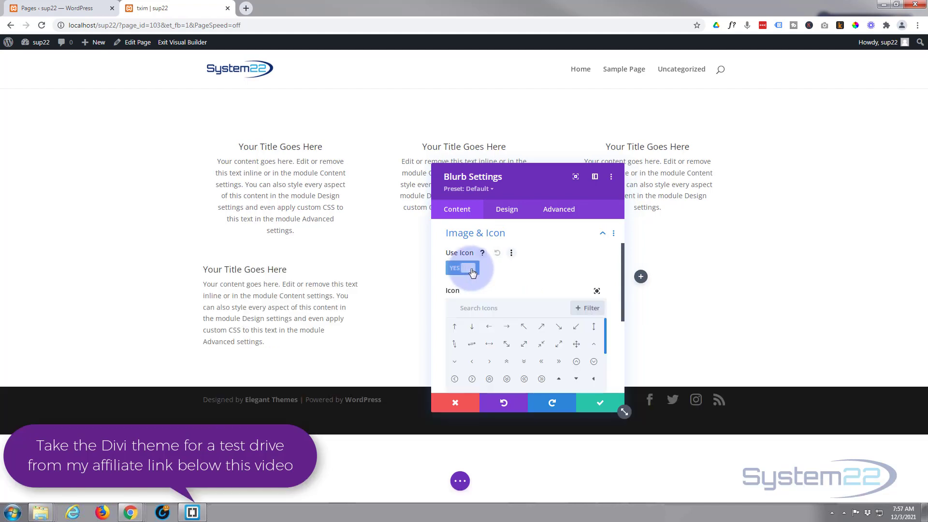
pyautogui.scroll(-2, 528, 335)
pyautogui.scroll(-1, 528, 335)
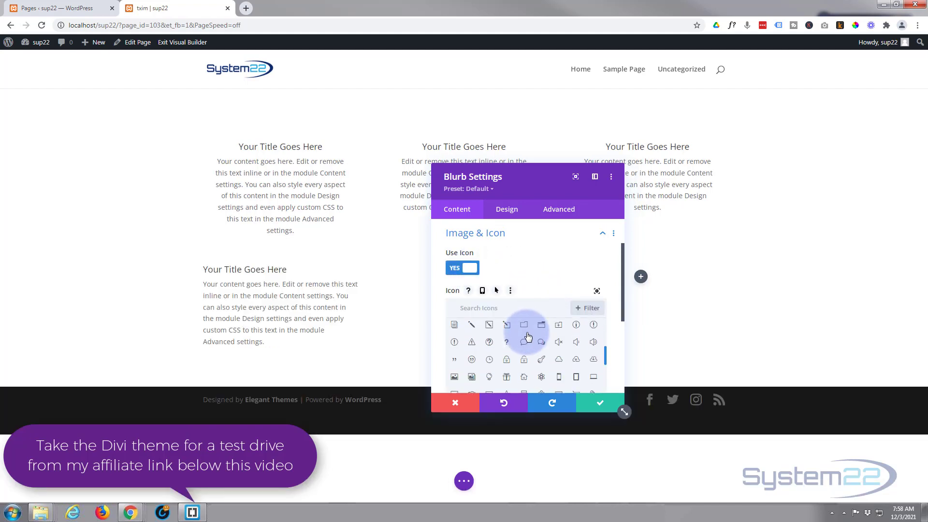
pyautogui.click(454, 270)
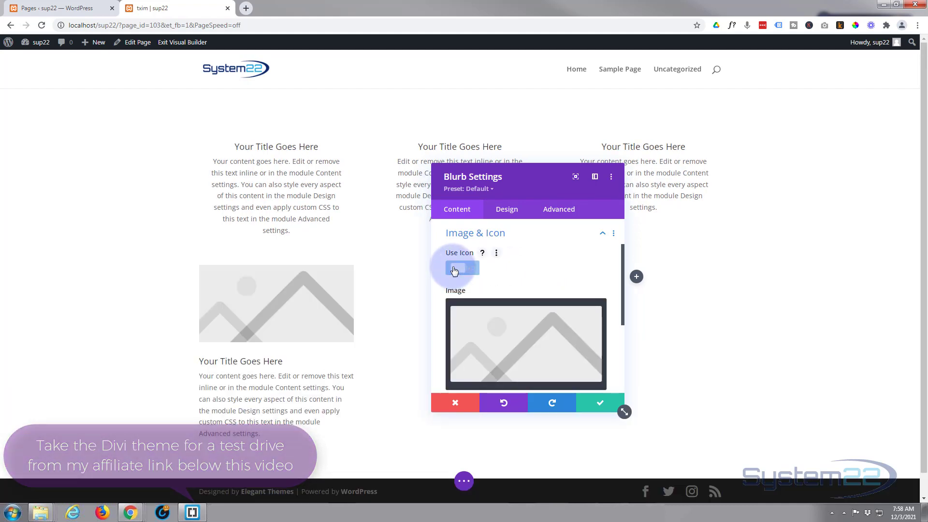
pyautogui.moveTo(456, 290)
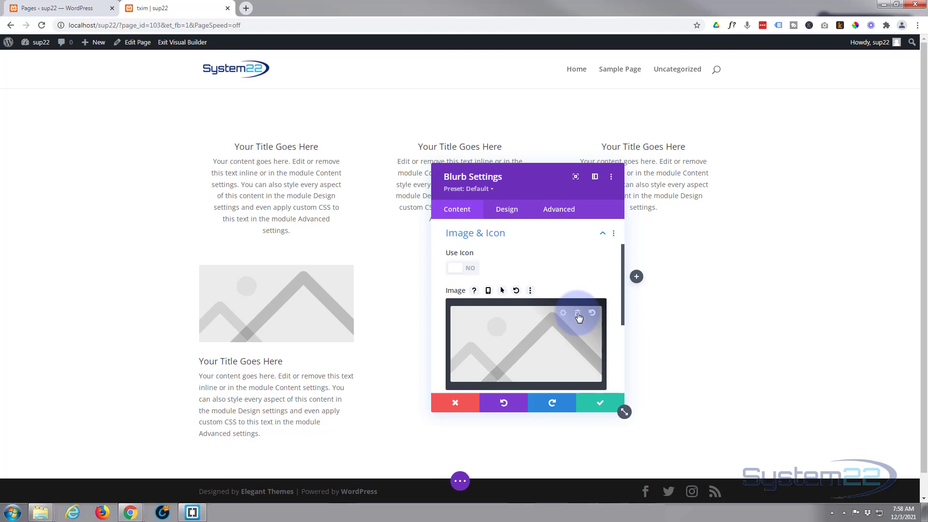
pyautogui.click(579, 315)
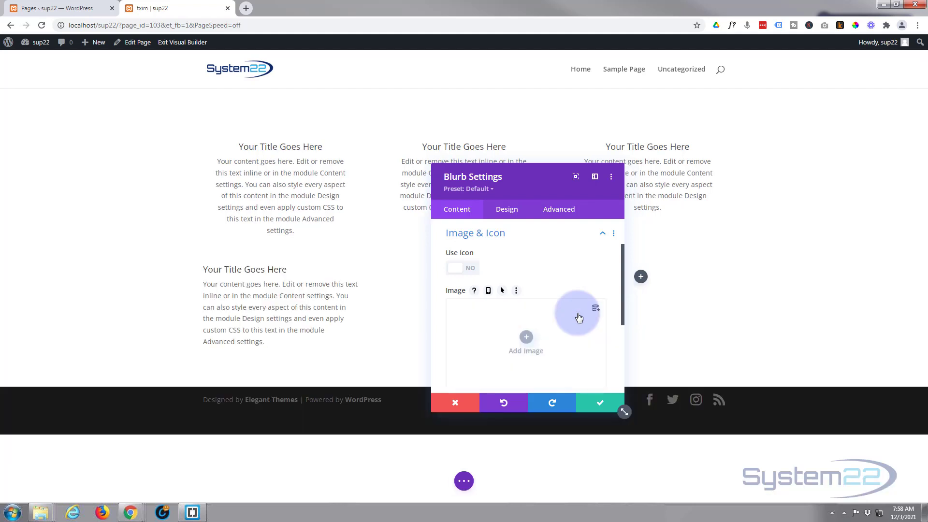
# Step: Center the blurb's text alignment in its Design settings
pyautogui.click(510, 214)
pyautogui.click(524, 282)
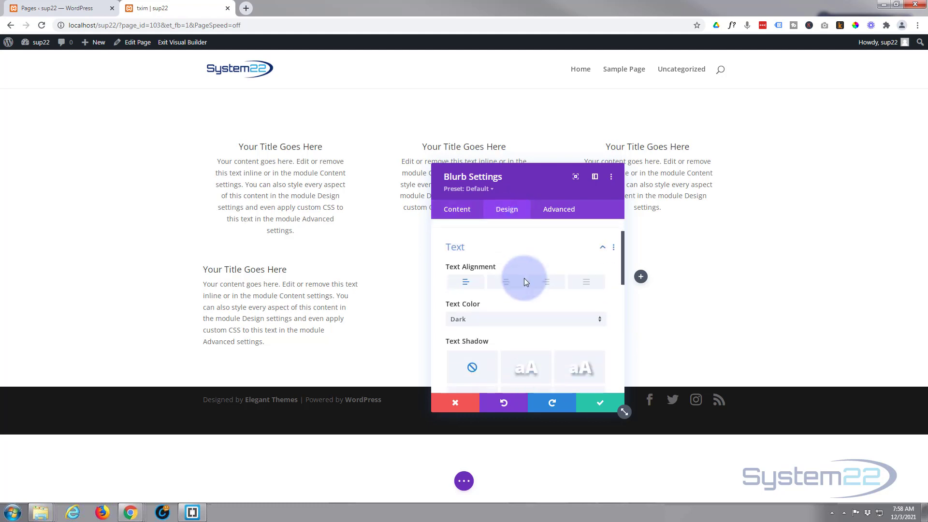
pyautogui.click(508, 274)
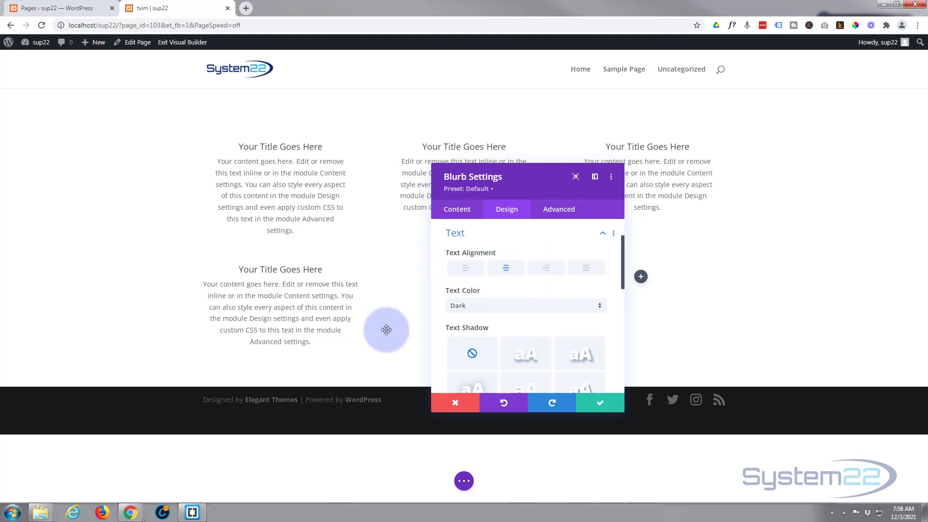
pyautogui.moveTo(479, 304)
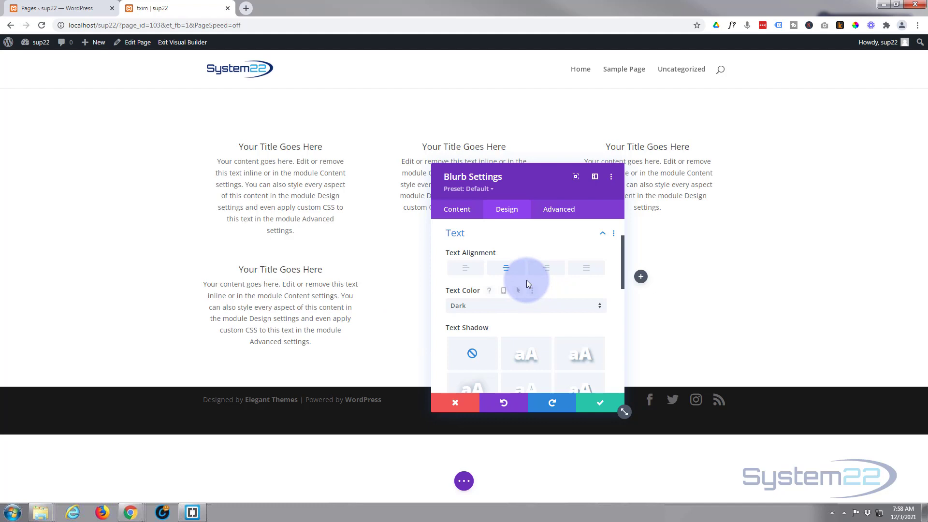
pyautogui.scroll(-2, 527, 283)
pyautogui.scroll(-1, 527, 283)
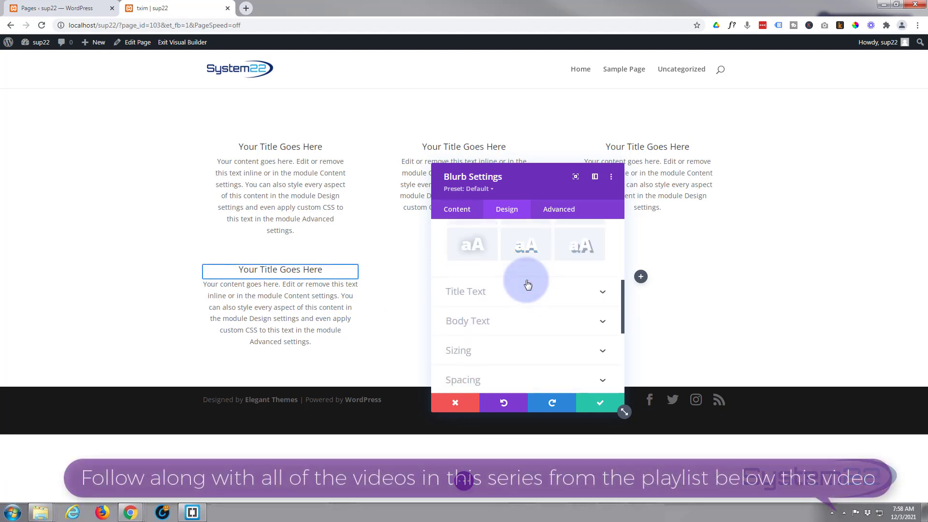
pyautogui.scroll(-1, 527, 283)
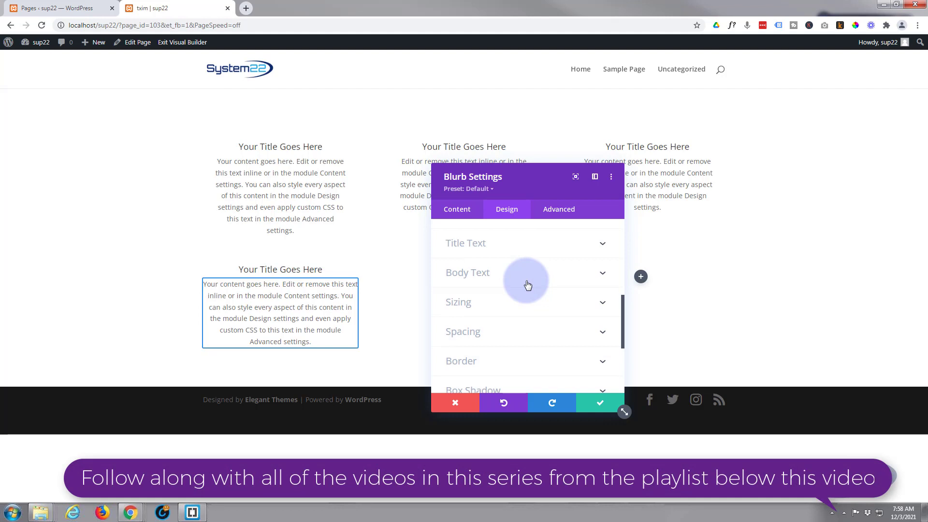
pyautogui.scroll(-1, 503, 305)
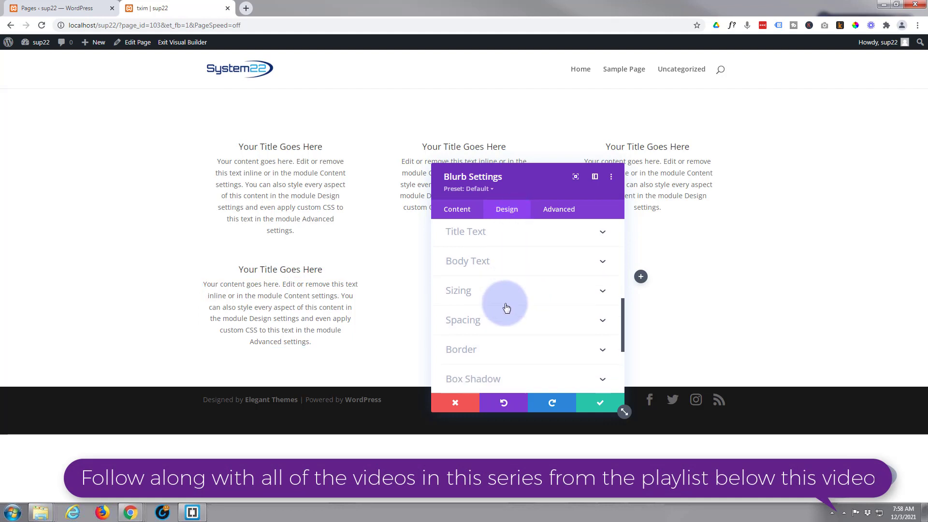
# Step: Set the blurb's padding to 30px top and bottom and 20px left and right
pyautogui.click(513, 289)
pyautogui.click(457, 316)
pyautogui.write('30')
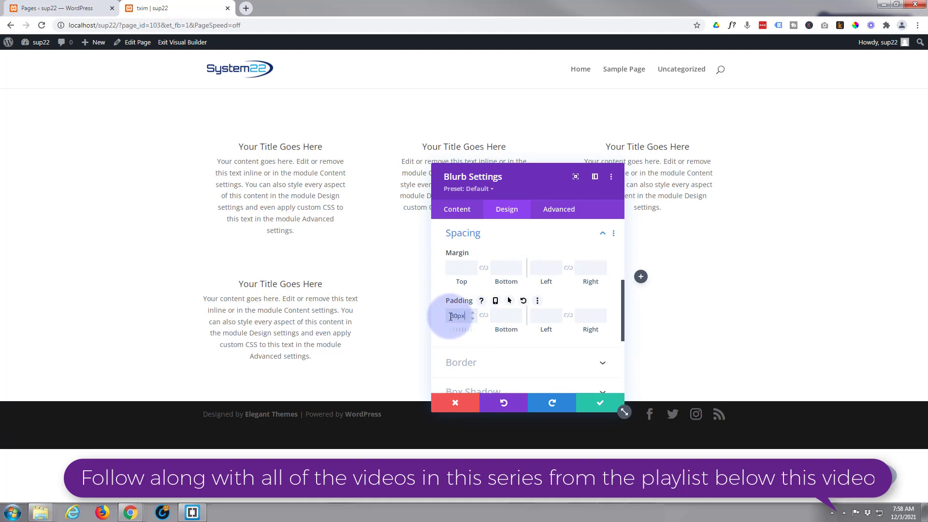
pyautogui.click(484, 317)
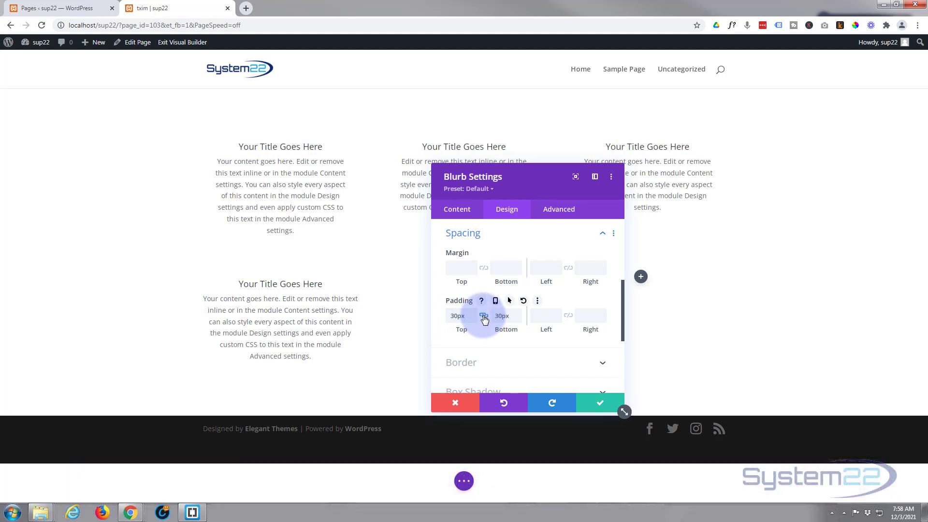
pyautogui.click(549, 317)
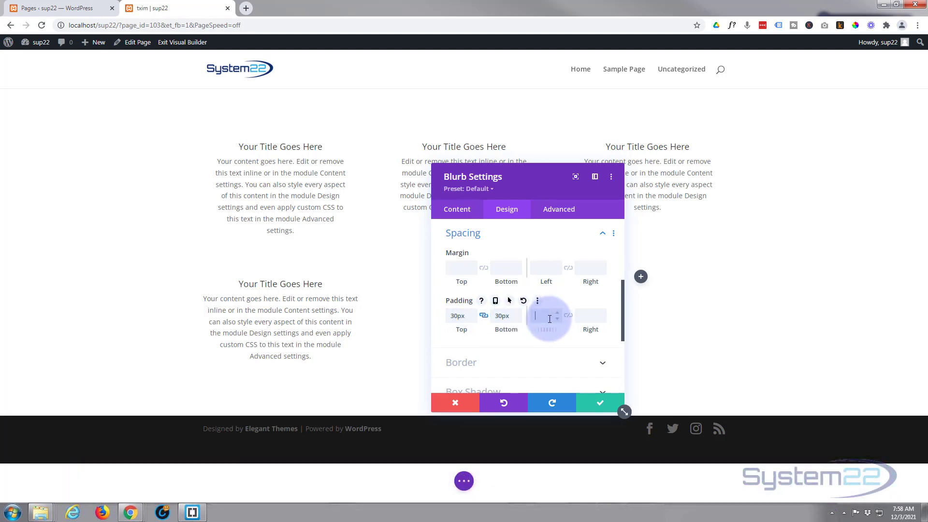
pyautogui.write('20')
pyautogui.click(573, 318)
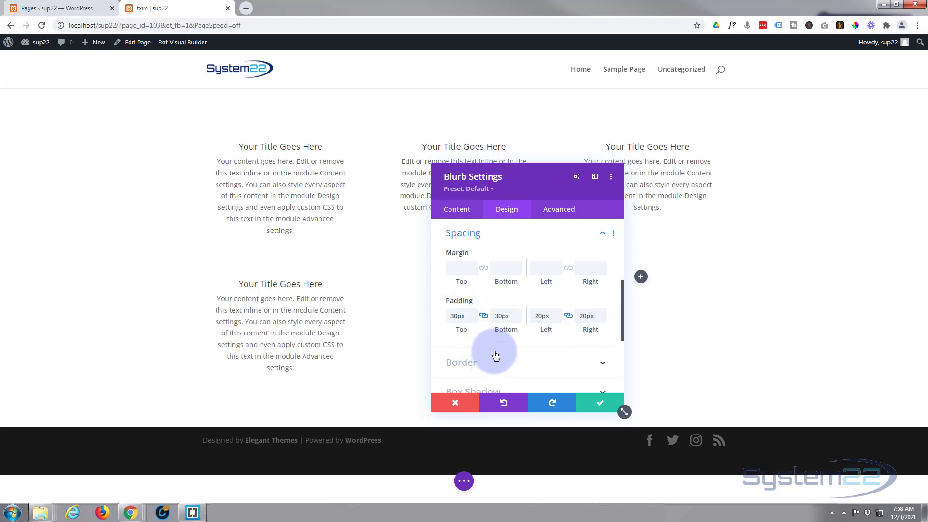
pyautogui.scroll(-1, 496, 356)
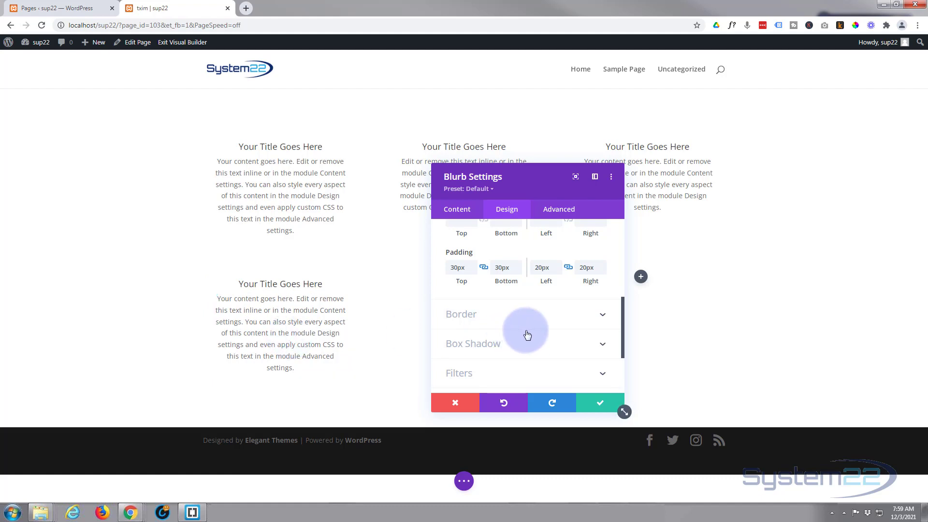
# Step: Save the blurb, then set the first column's background type to image
pyautogui.click(601, 404)
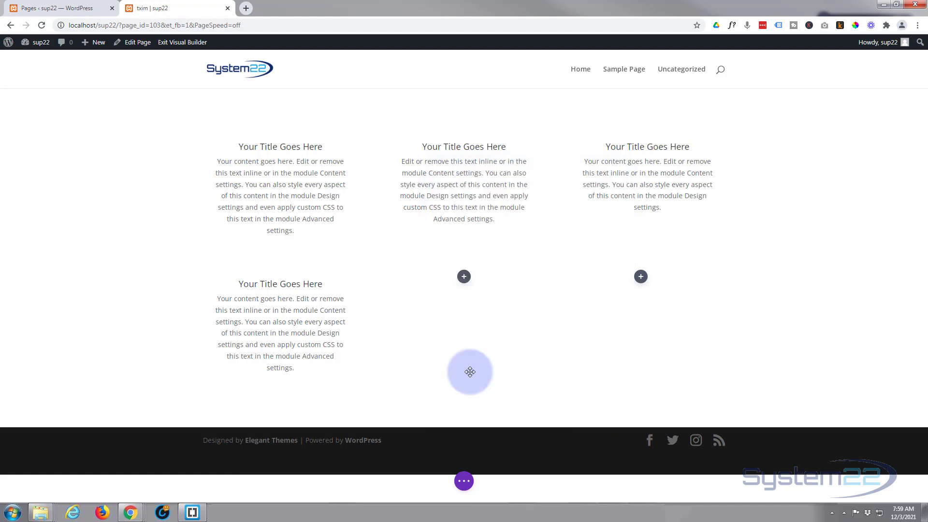
pyautogui.moveTo(227, 265)
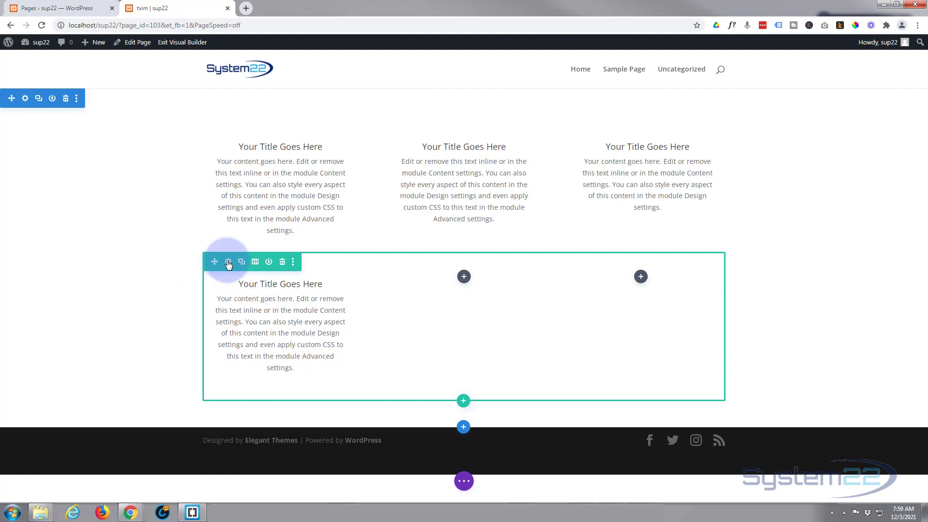
pyautogui.click(227, 262)
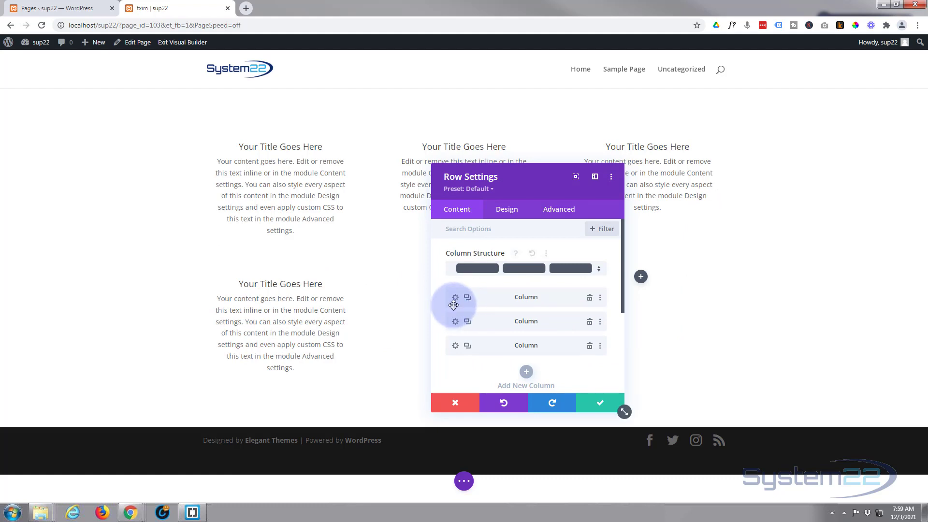
pyautogui.click(456, 298)
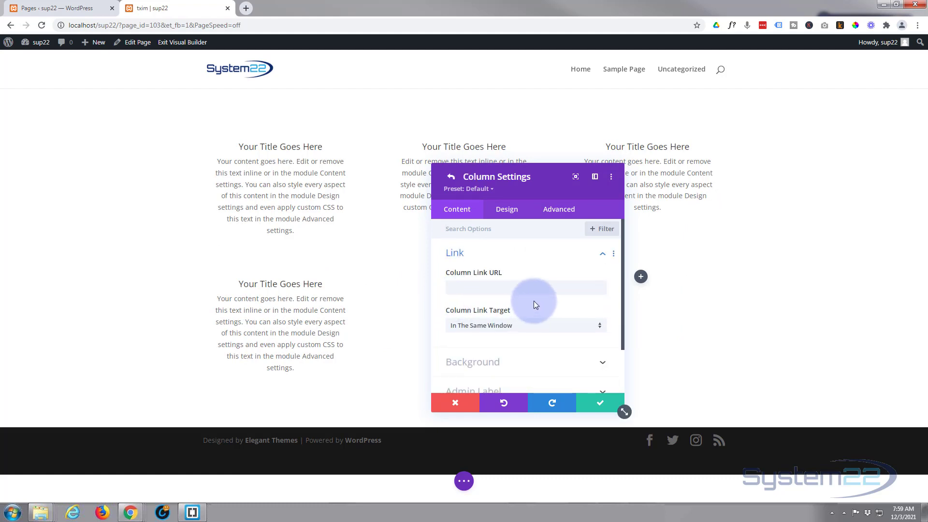
pyautogui.scroll(-1, 533, 301)
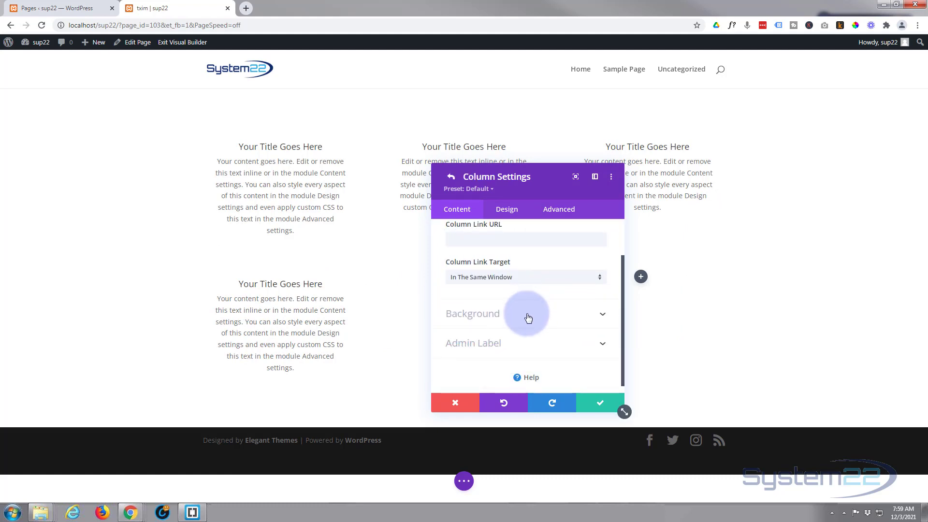
pyautogui.click(528, 317)
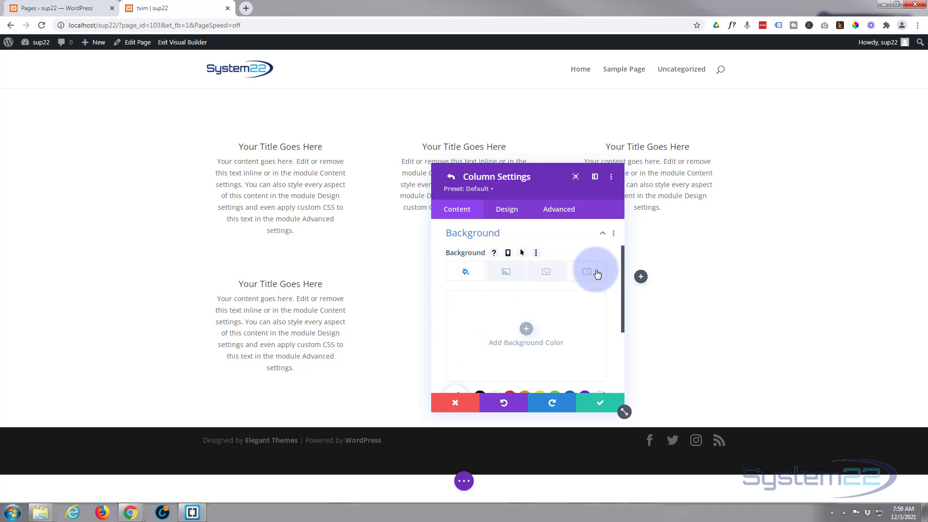
pyautogui.click(545, 271)
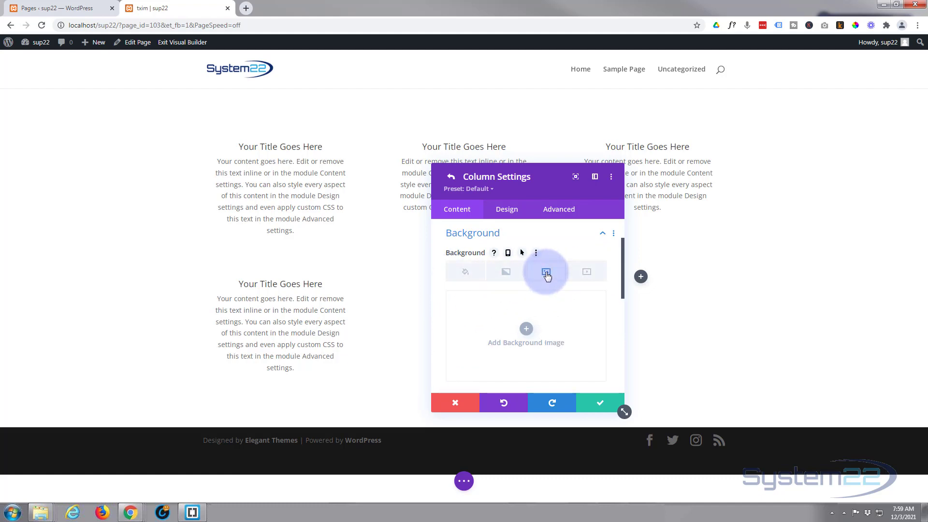
# Step: Use the aurora-over-water photo as the first column's background image
pyautogui.click(527, 326)
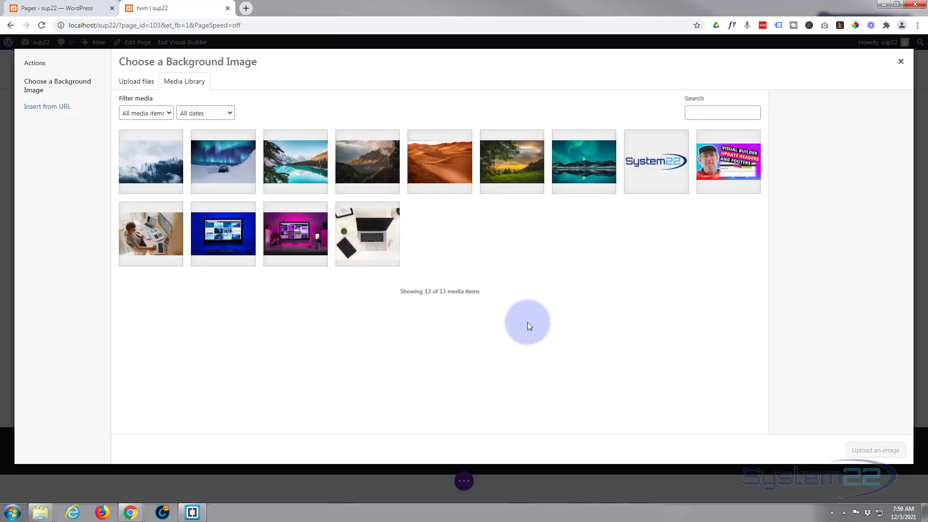
pyautogui.click(572, 176)
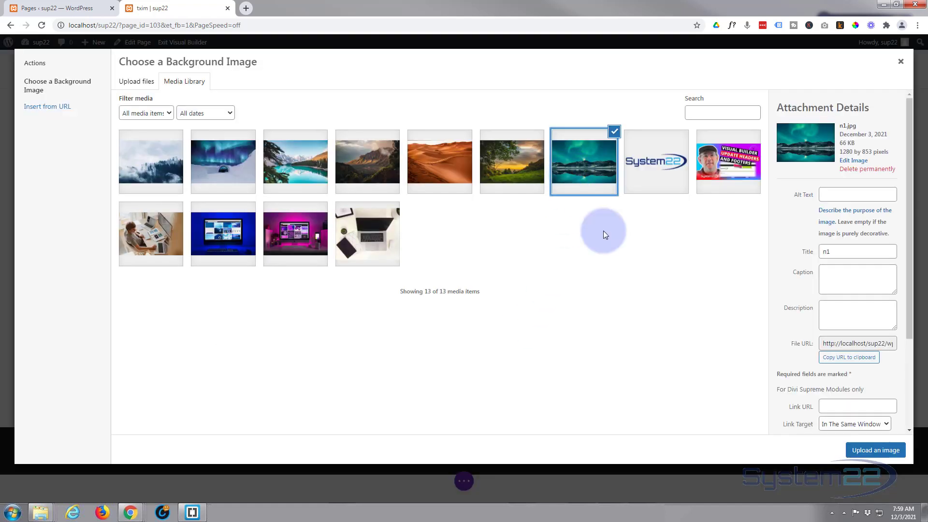
pyautogui.click(873, 450)
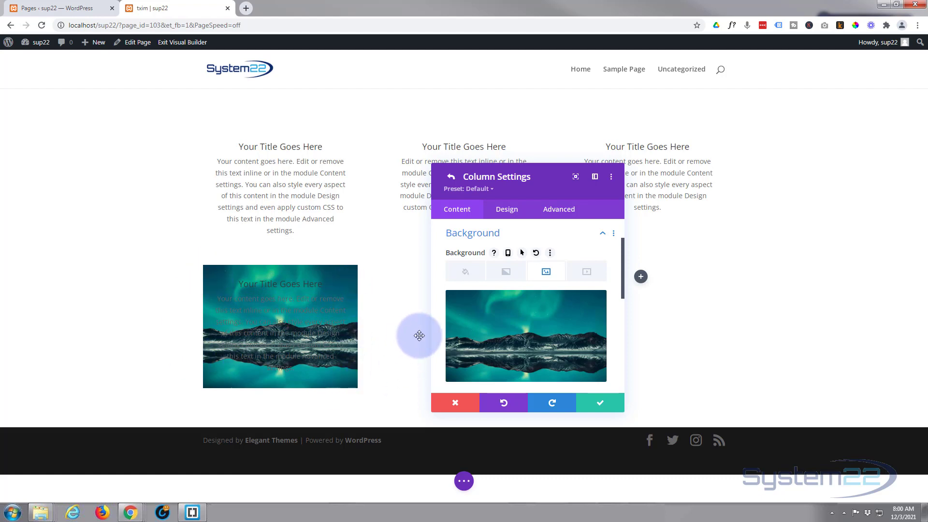
pyautogui.moveTo(526, 335)
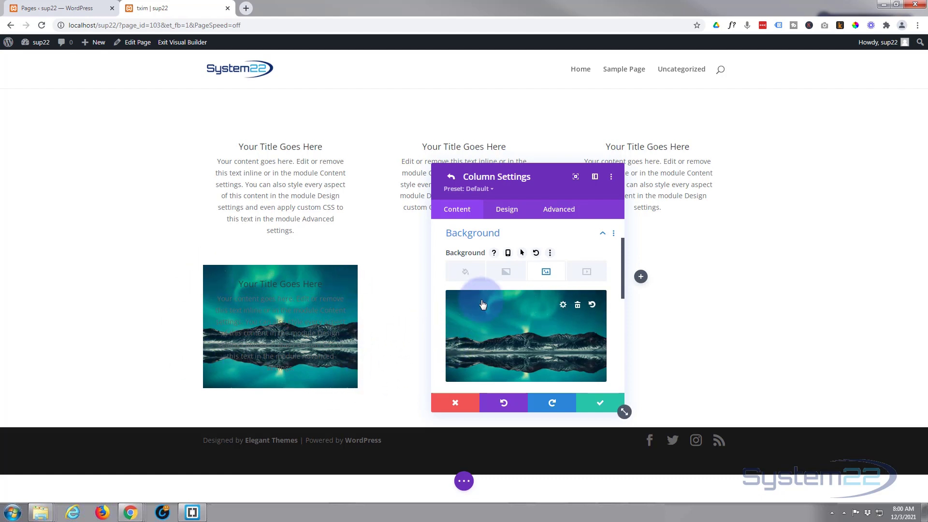
# Step: Close the column and row settings, then set the aurora blurb's height to 230px
pyautogui.click(599, 408)
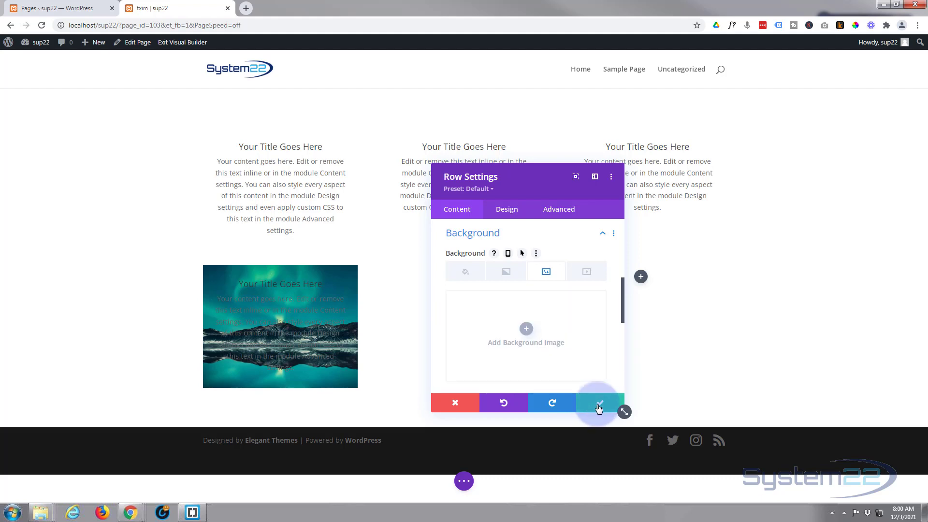
pyautogui.click(599, 408)
pyautogui.moveTo(281, 326)
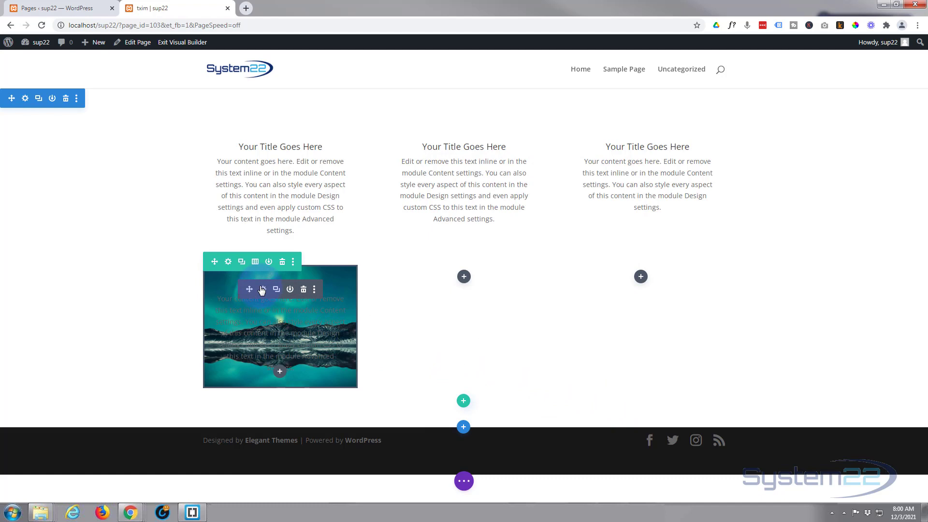
pyautogui.click(263, 290)
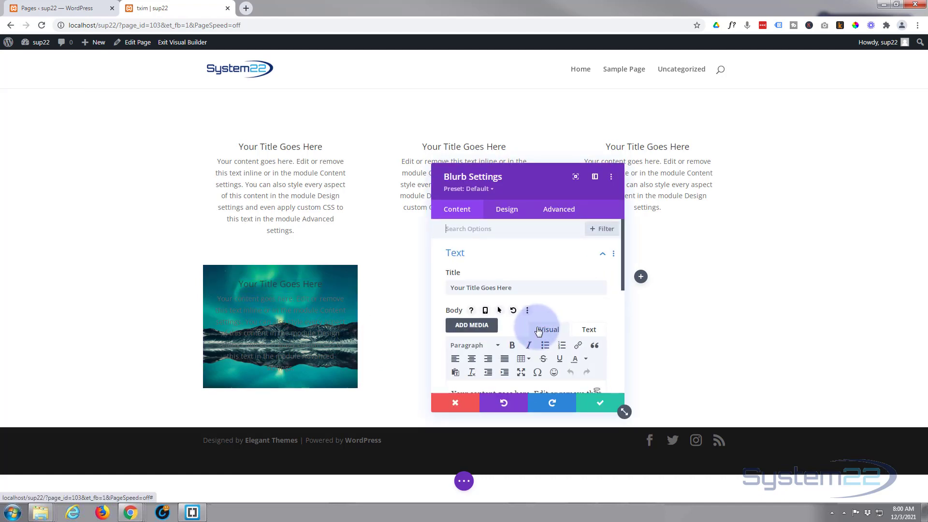
pyautogui.click(508, 211)
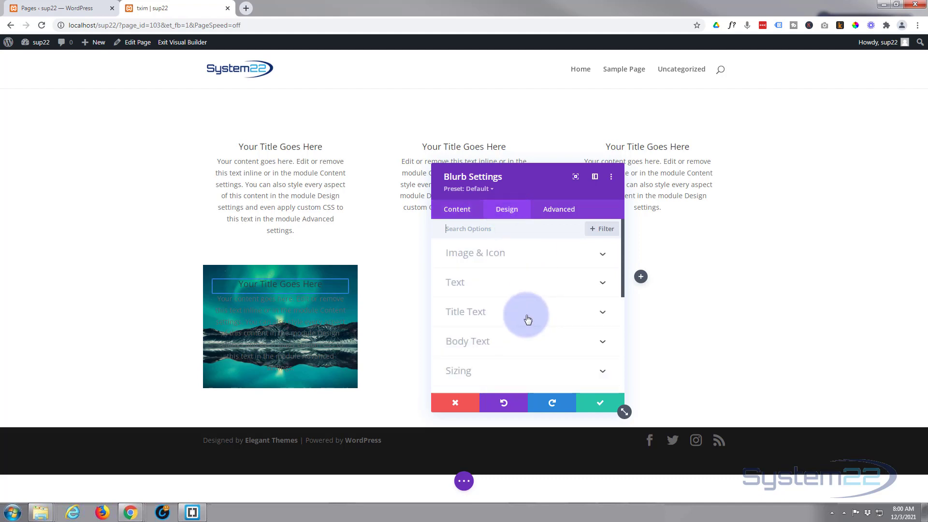
pyautogui.scroll(-2, 528, 319)
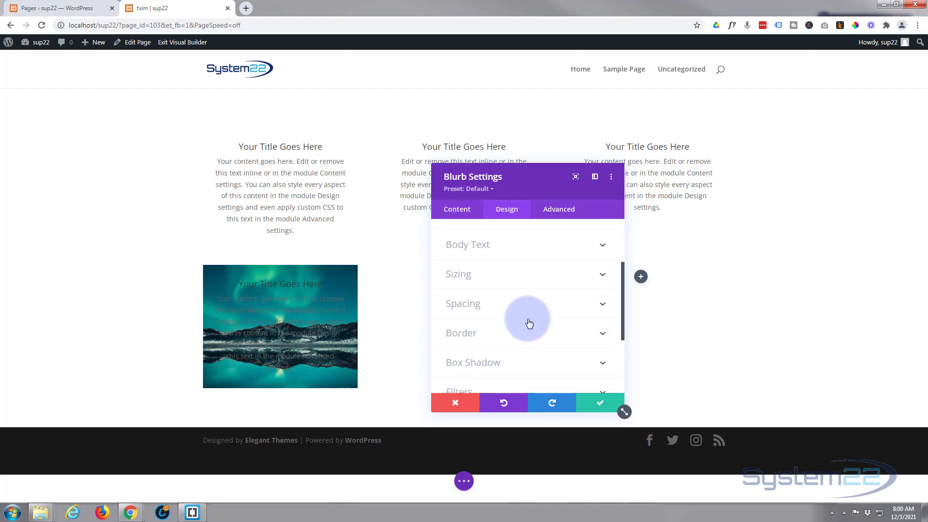
pyautogui.click(512, 281)
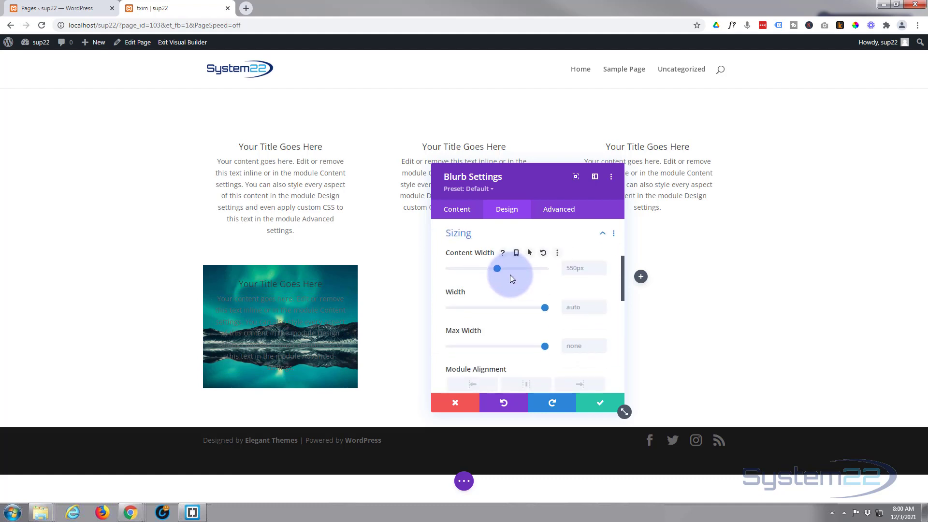
pyautogui.scroll(-1, 512, 275)
pyautogui.scroll(-1, 512, 275)
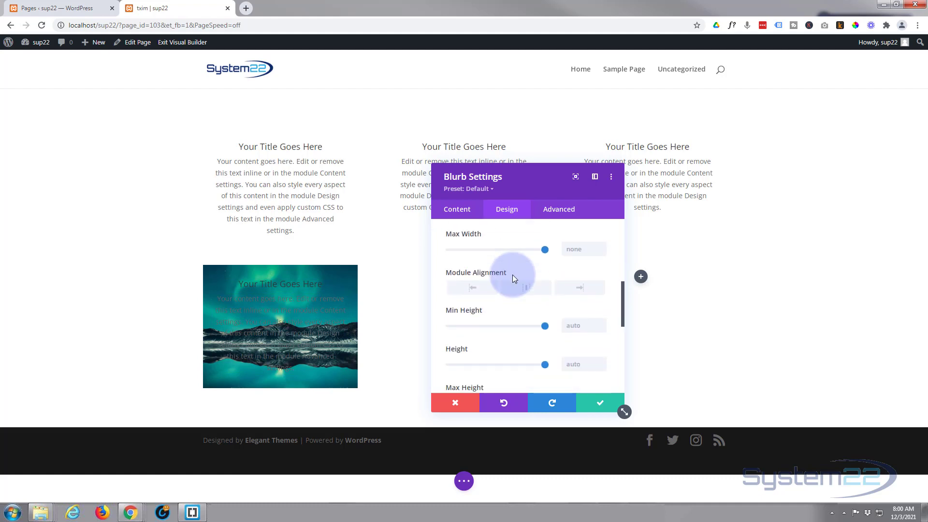
pyautogui.scroll(-1, 512, 275)
pyautogui.scroll(-1, 513, 275)
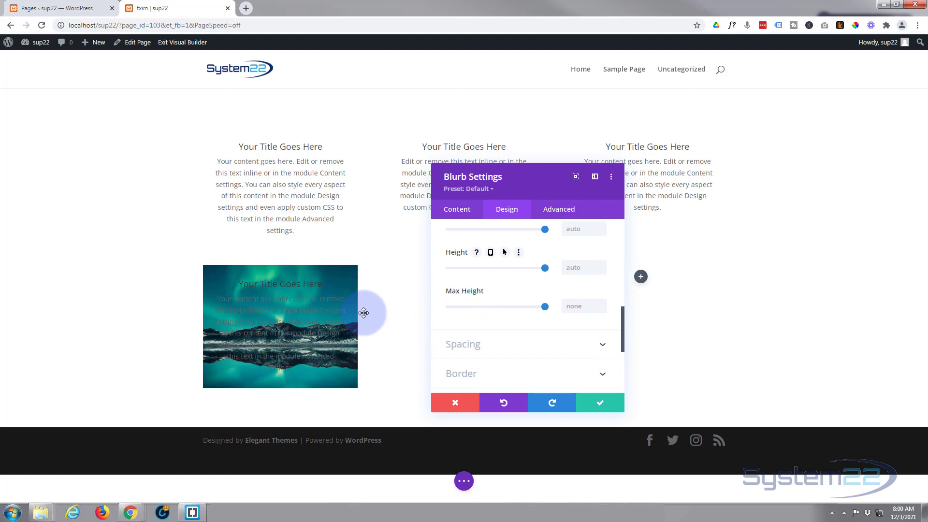
pyautogui.moveTo(280, 326)
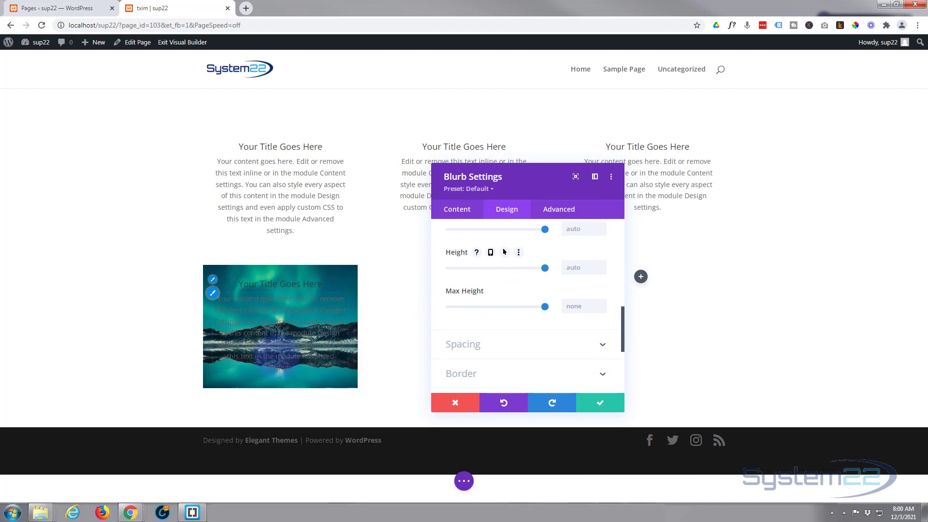
pyautogui.click(543, 309)
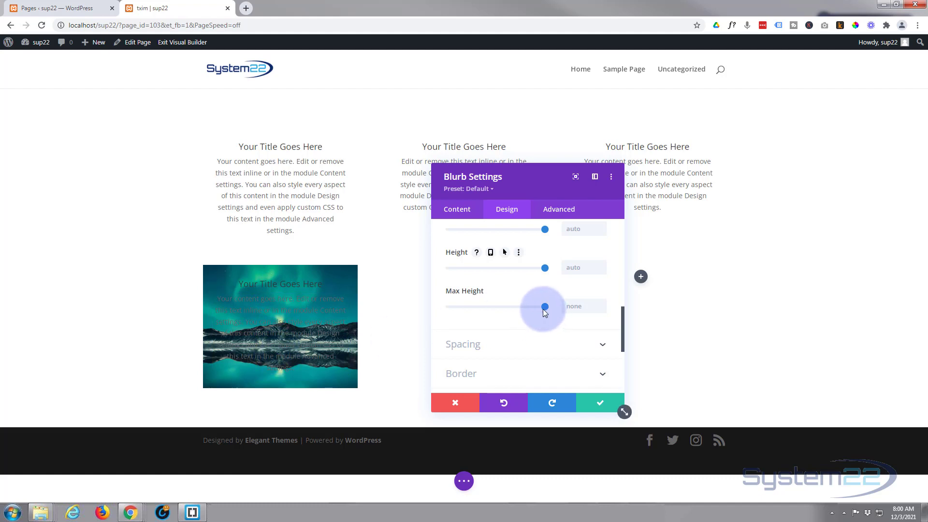
pyautogui.click(574, 267)
pyautogui.write('350')
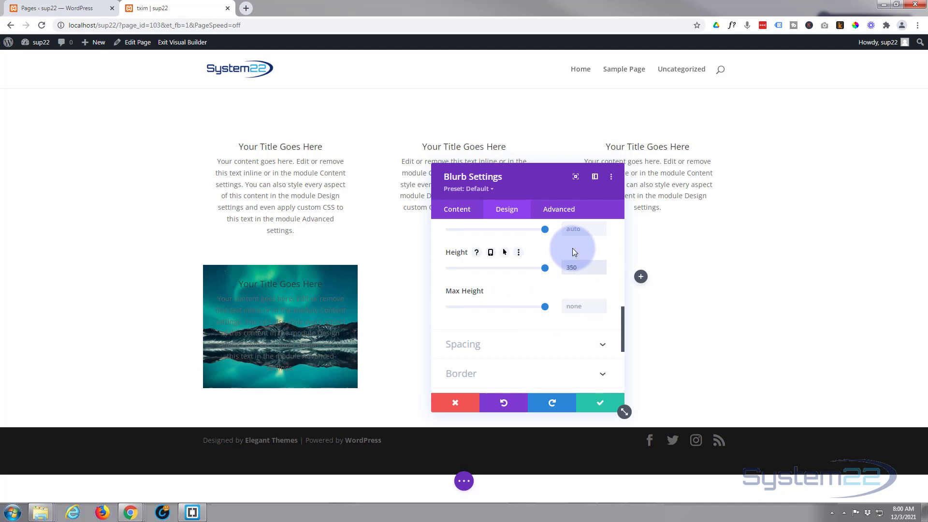
pyautogui.write('px')
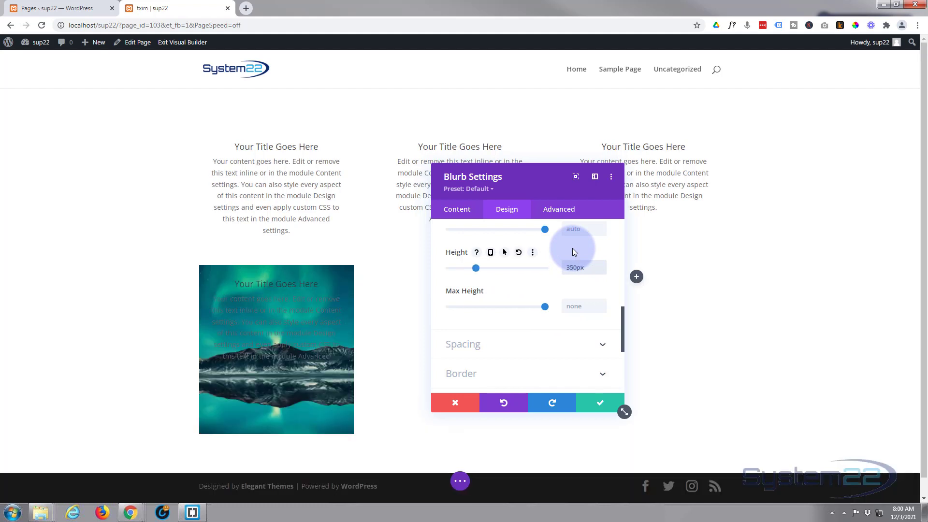
pyautogui.moveTo(575, 267)
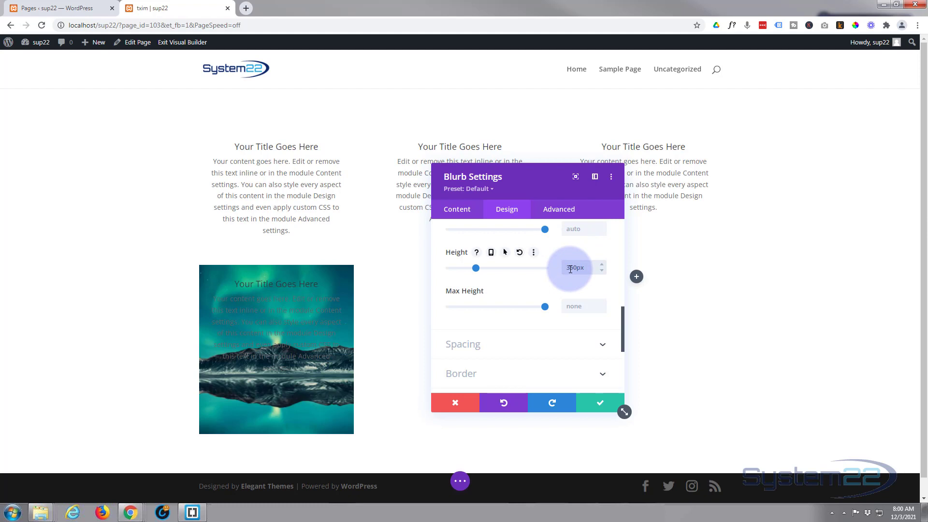
pyautogui.moveTo(574, 269); pyautogui.dragTo(566, 268)
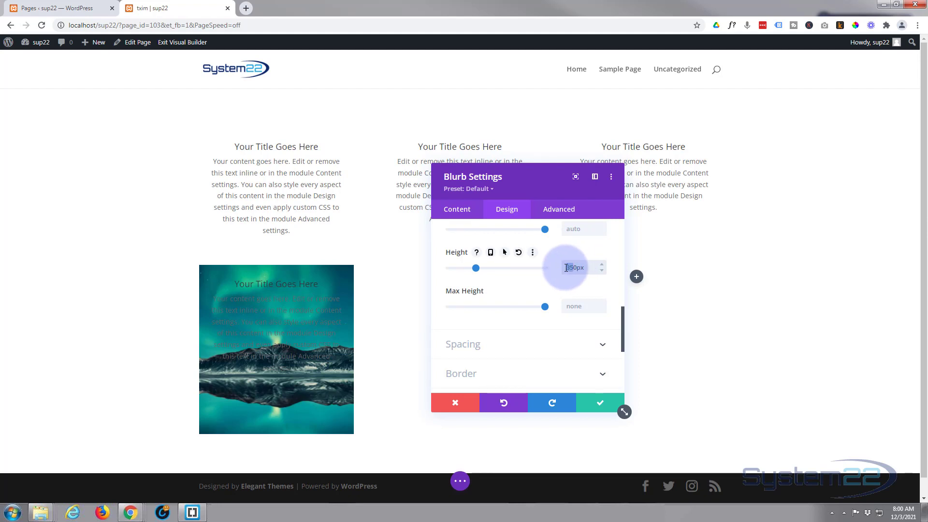
pyautogui.write('1')
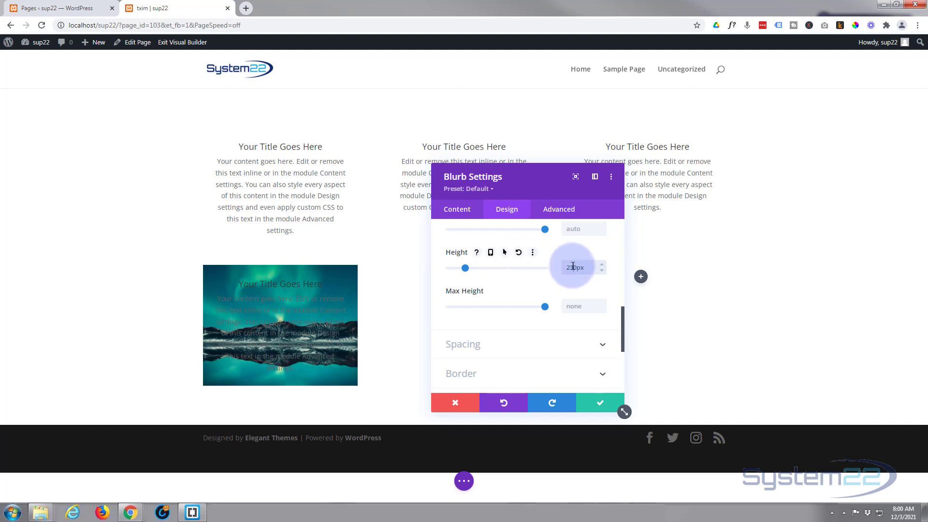
pyautogui.write('3')
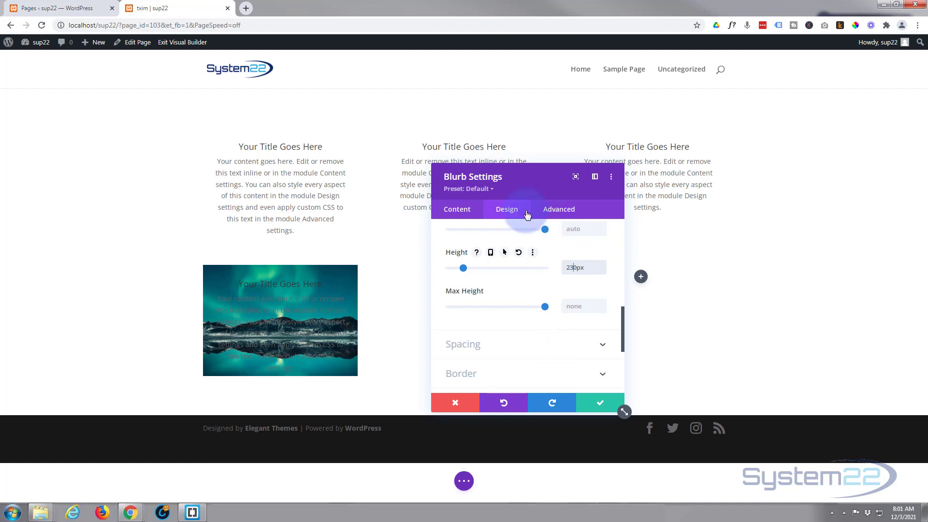
# Step: Give the aurora-column blurb a solid white background colour
pyautogui.click(453, 210)
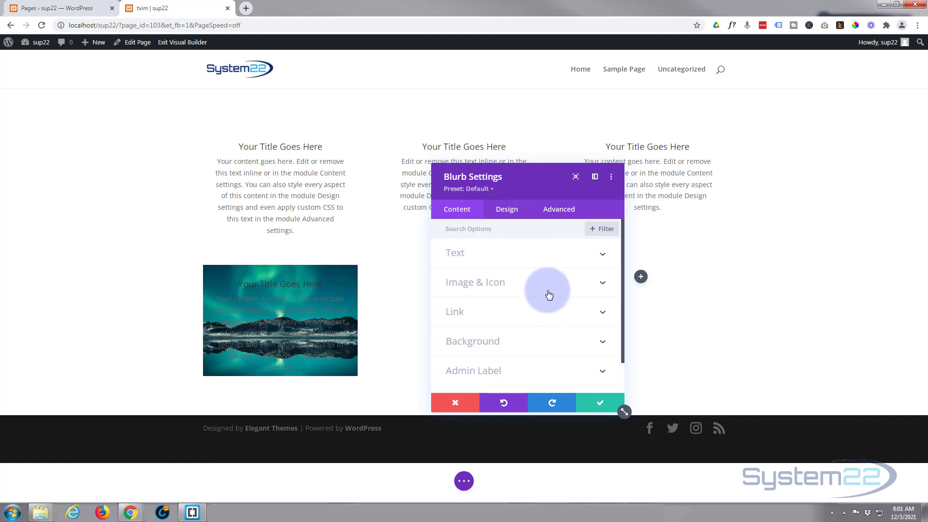
pyautogui.scroll(-1, 551, 299)
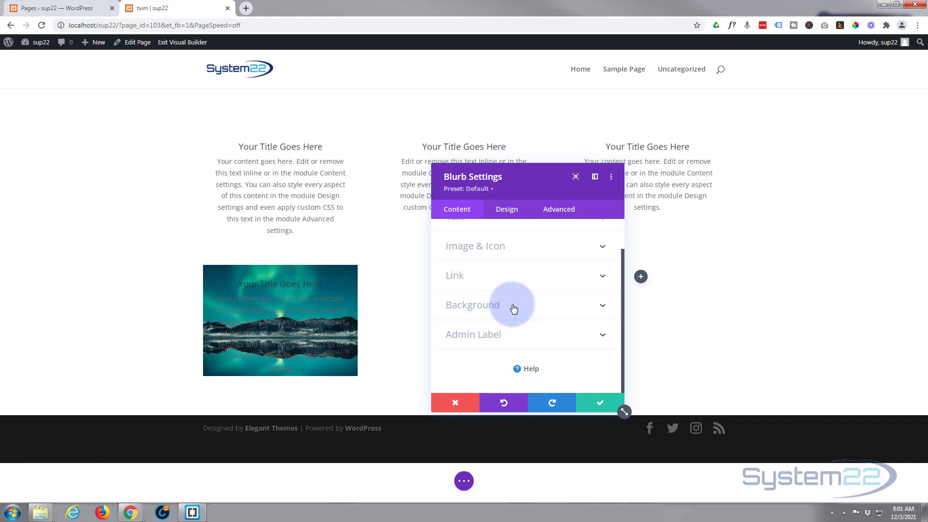
pyautogui.click(514, 310)
pyautogui.scroll(-1, 510, 313)
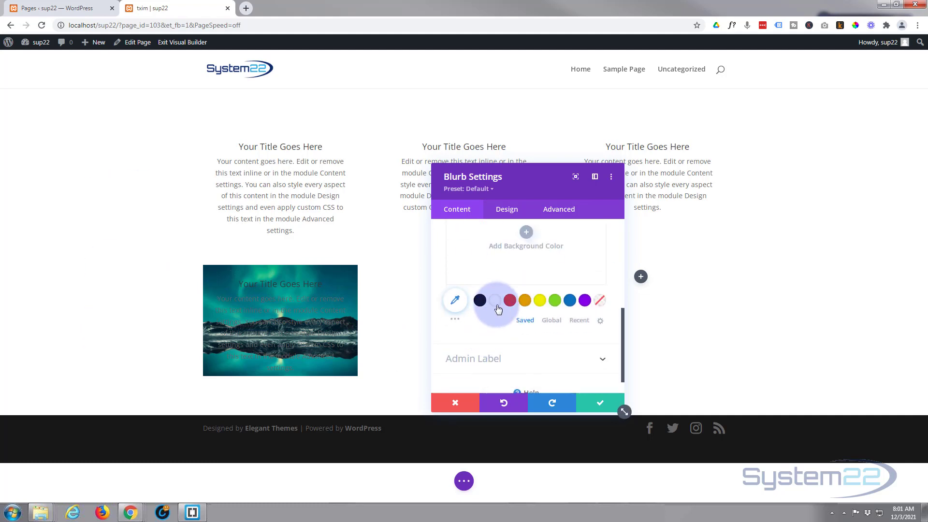
pyautogui.click(496, 303)
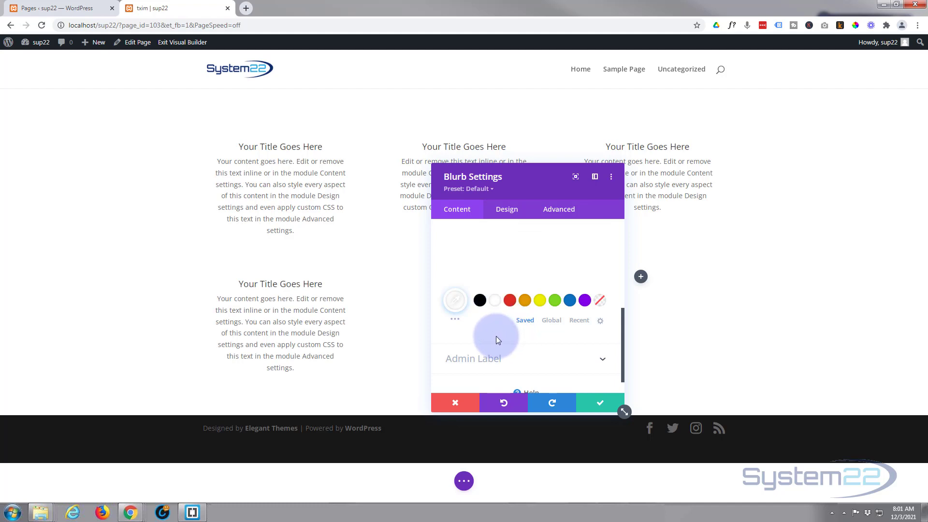
pyautogui.scroll(-1, 496, 330)
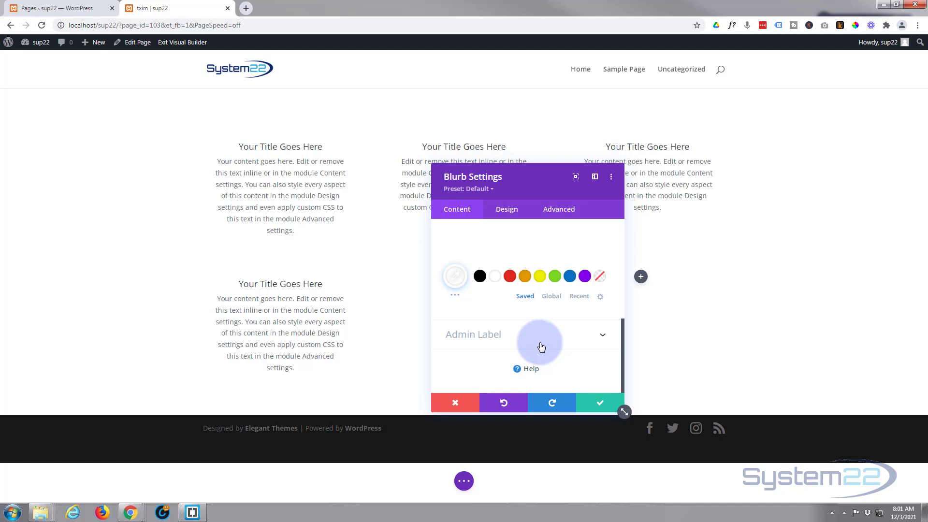
# Step: Keep the blurb's opacity at 100% normally and set its hover opacity to 0%
pyautogui.click(509, 211)
pyautogui.scroll(-2, 532, 286)
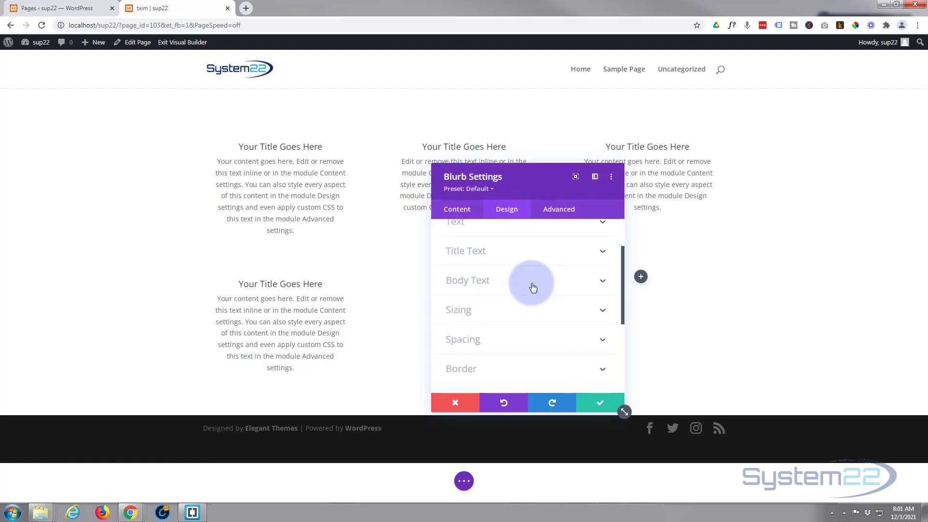
pyautogui.scroll(-1, 532, 285)
pyautogui.scroll(-2, 533, 287)
pyautogui.click(518, 295)
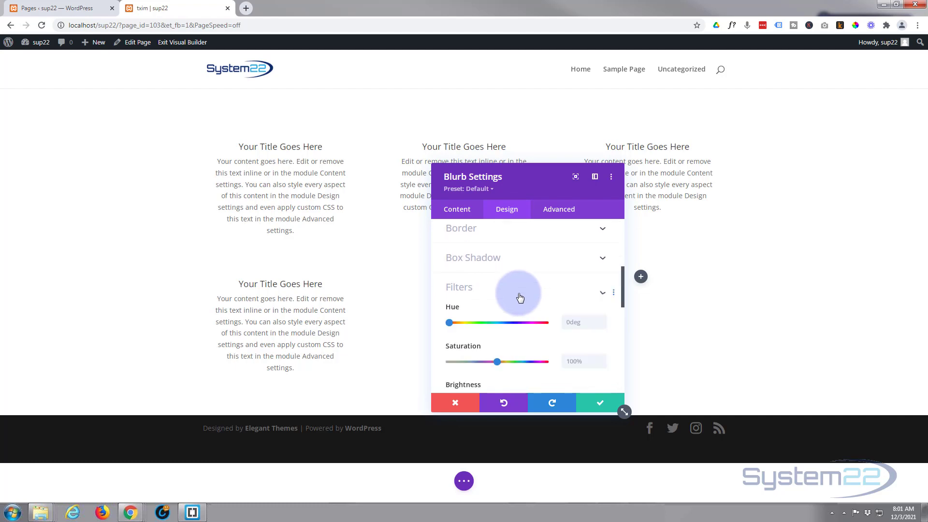
pyautogui.scroll(-1, 518, 290)
pyautogui.scroll(-1, 518, 285)
pyautogui.scroll(-2, 517, 285)
pyautogui.scroll(-1, 516, 285)
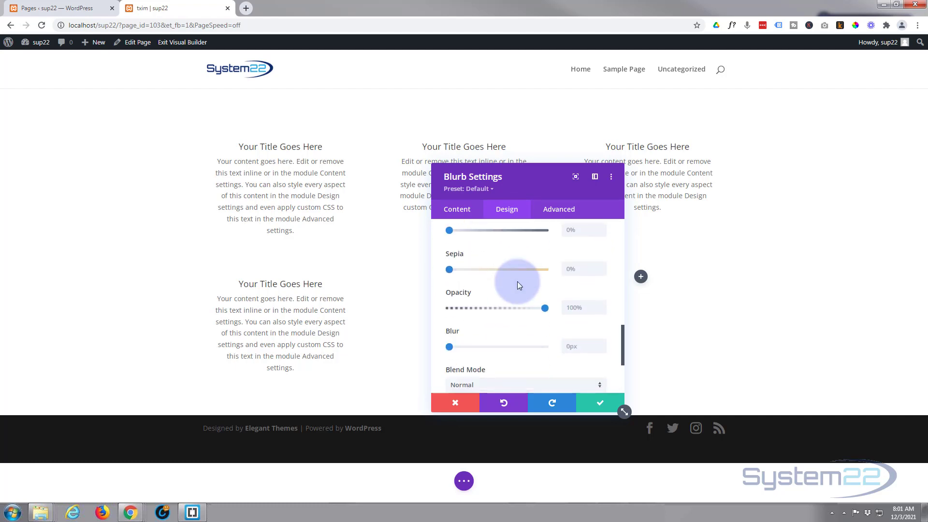
pyautogui.moveTo(458, 293)
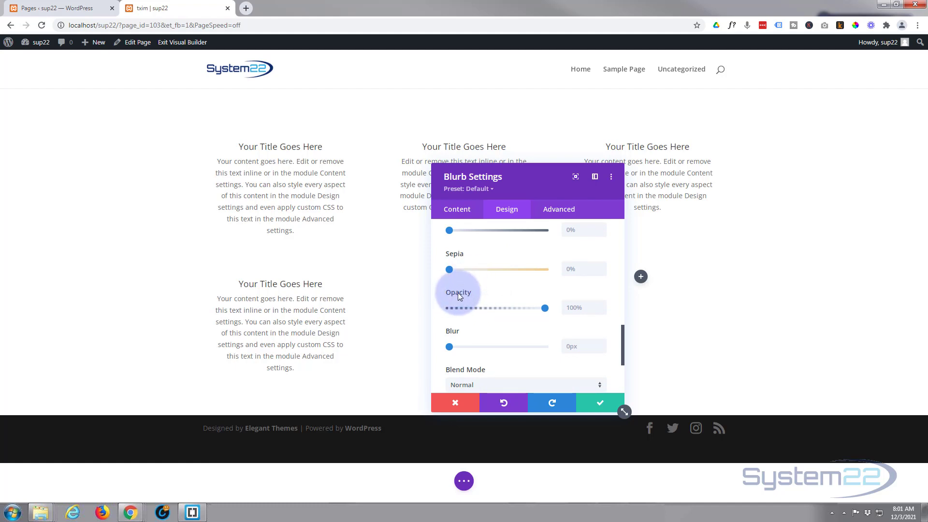
pyautogui.click(296, 333)
pyautogui.click(508, 293)
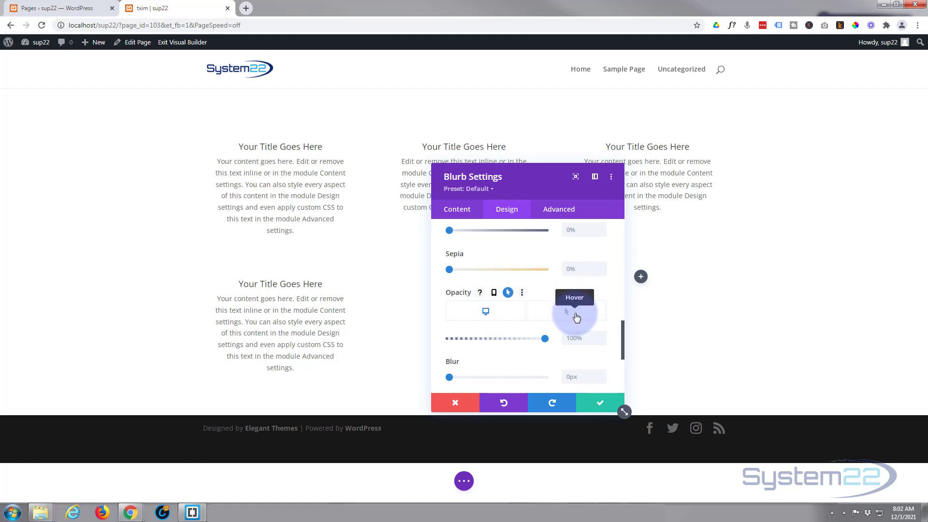
pyautogui.click(576, 318)
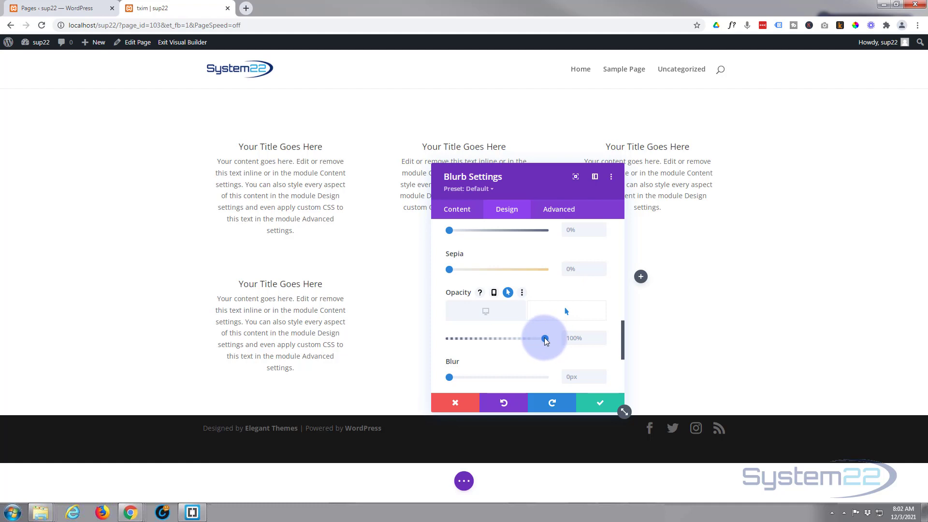
pyautogui.moveTo(546, 341); pyautogui.dragTo(431, 336)
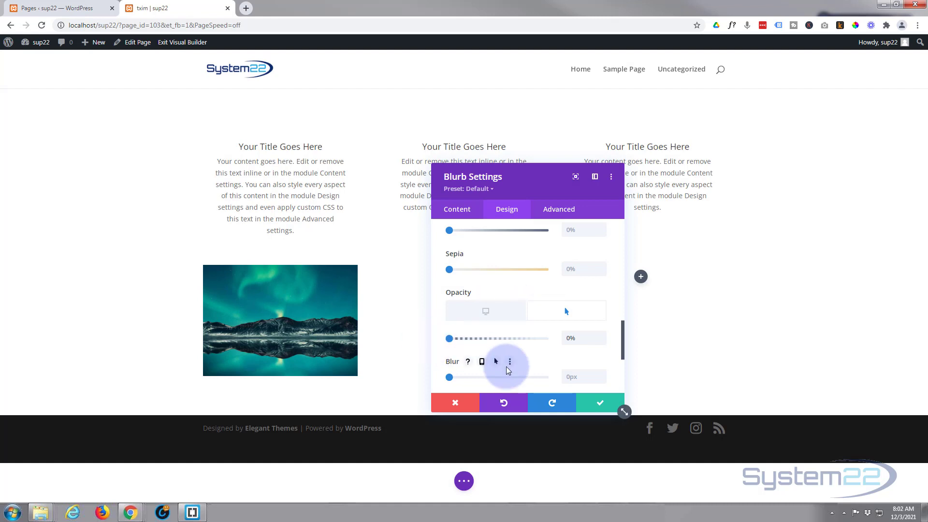
pyautogui.click(489, 314)
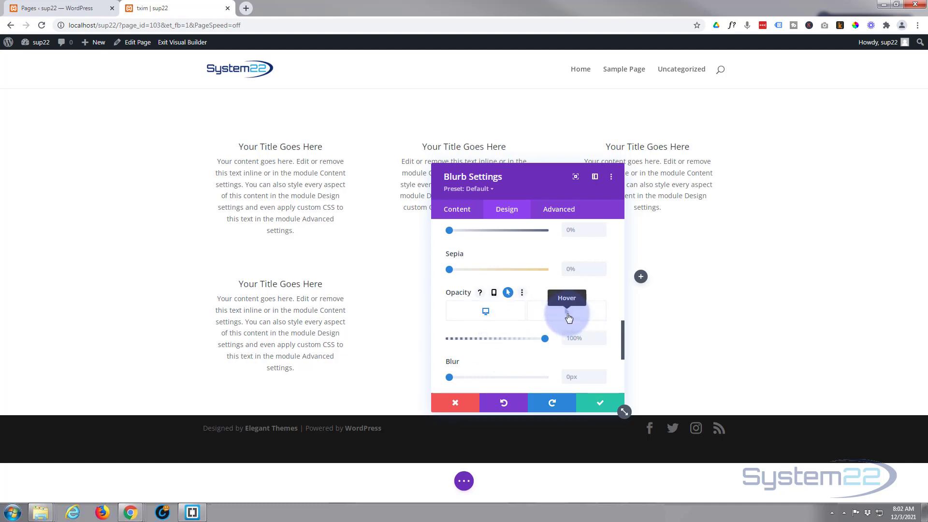
pyautogui.click(567, 314)
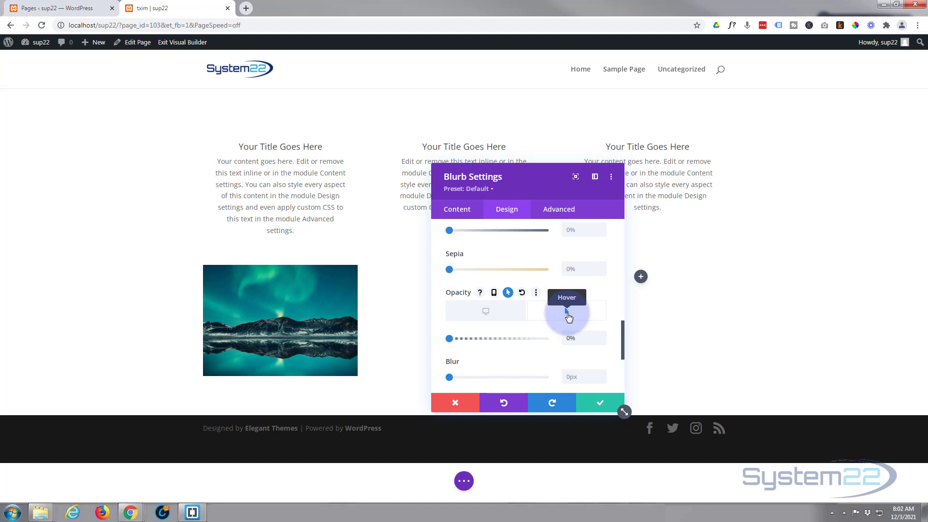
pyautogui.click(501, 313)
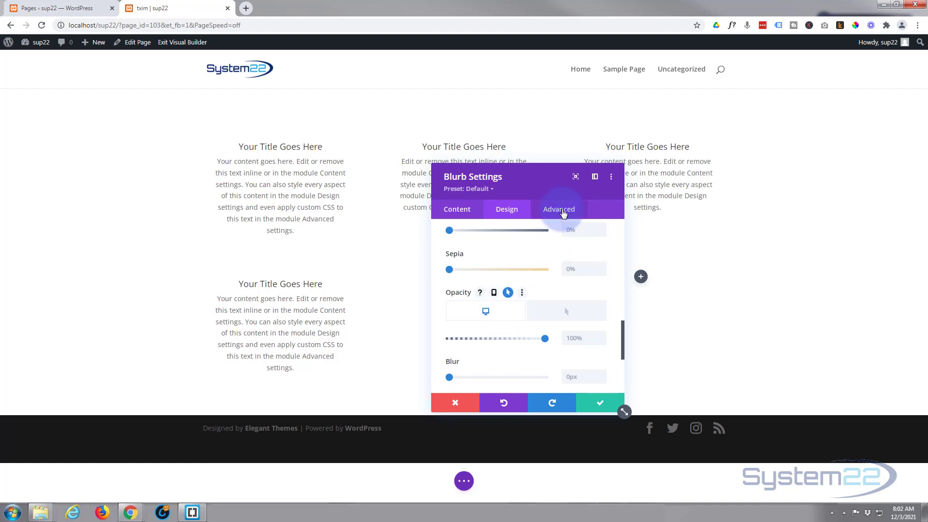
# Step: Give the blurb a 500ms transition with an Ease-In-Out speed curve and no delay
pyautogui.click(564, 213)
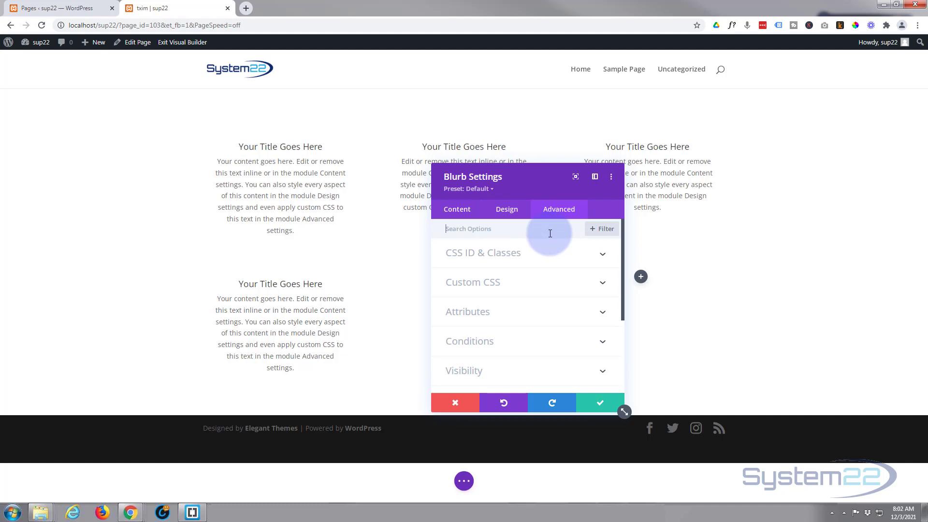
pyautogui.scroll(-1, 554, 276)
pyautogui.scroll(-2, 537, 300)
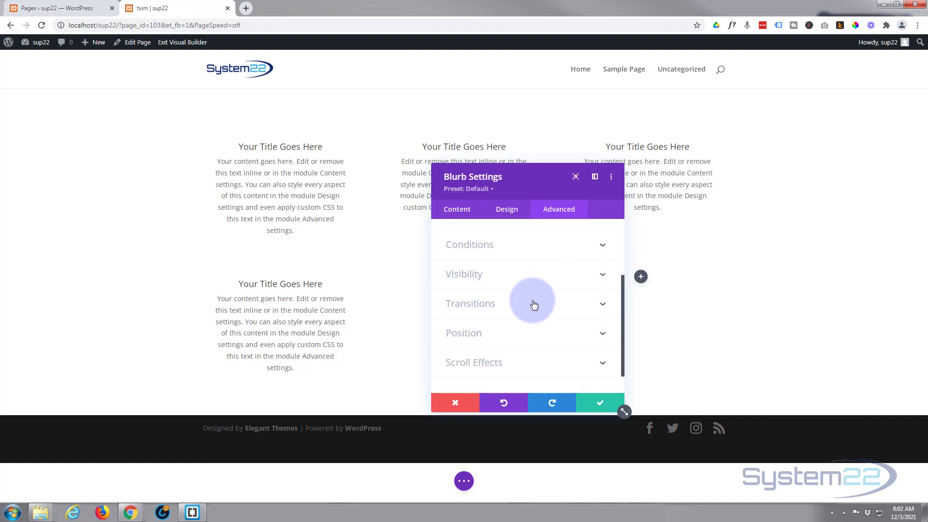
pyautogui.click(535, 300)
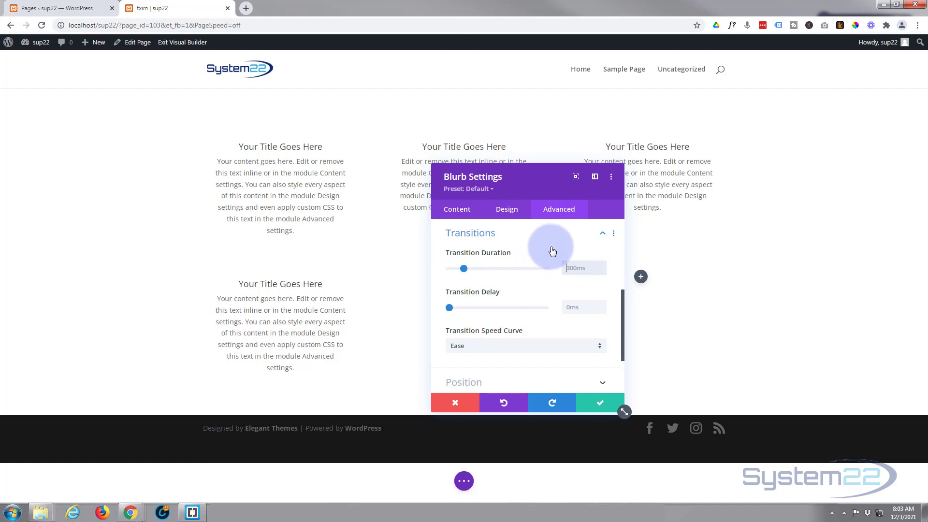
pyautogui.moveTo(465, 268); pyautogui.dragTo(476, 268)
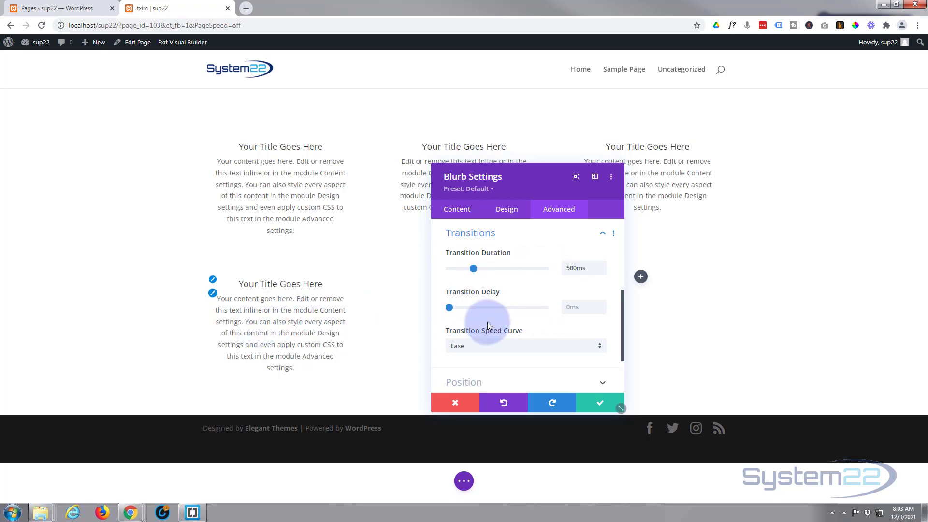
pyautogui.moveTo(483, 331)
pyautogui.click(508, 347)
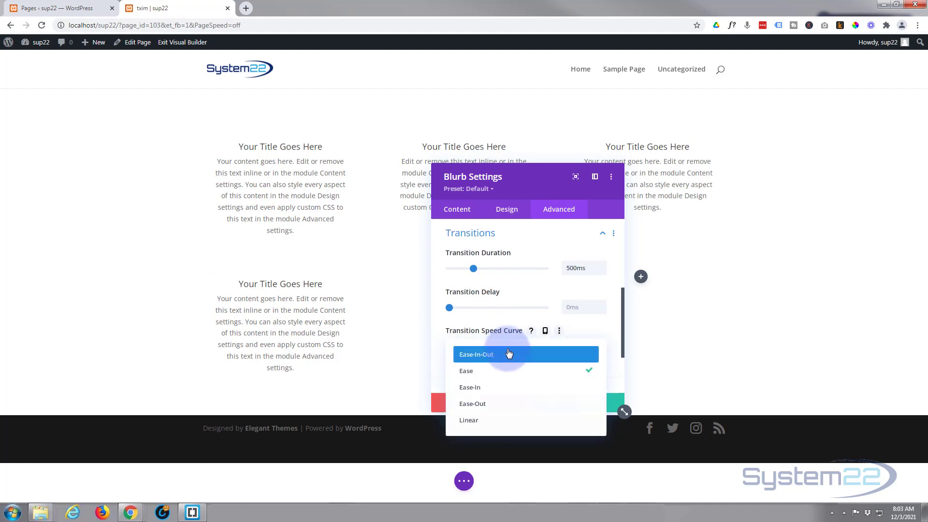
pyautogui.click(477, 355)
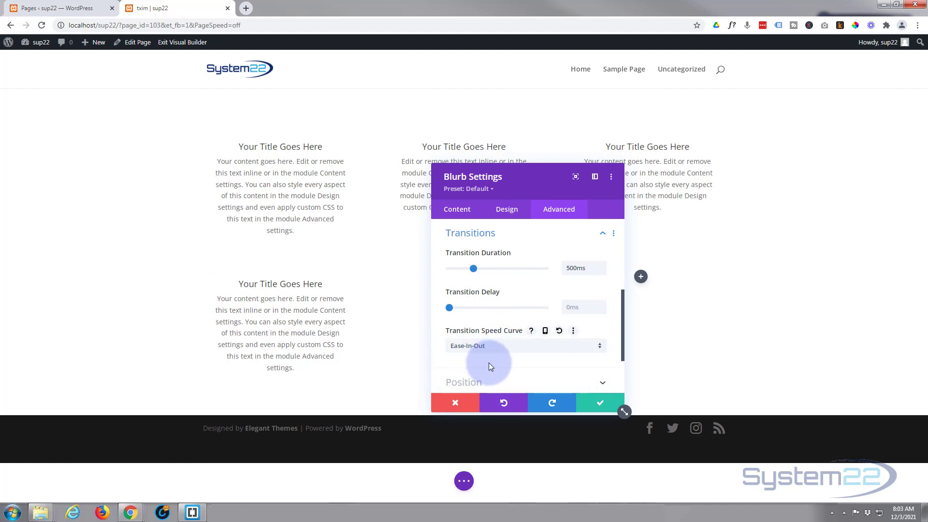
pyautogui.click(508, 352)
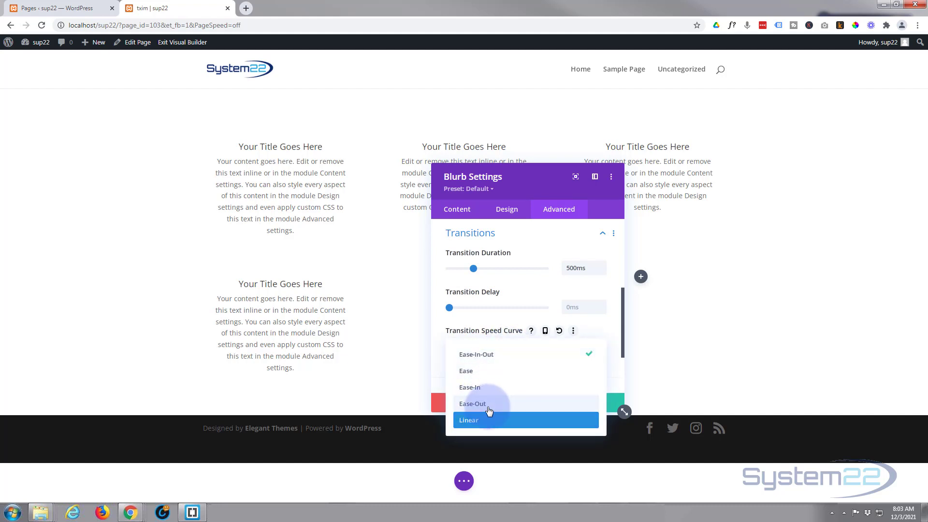
pyautogui.click(481, 376)
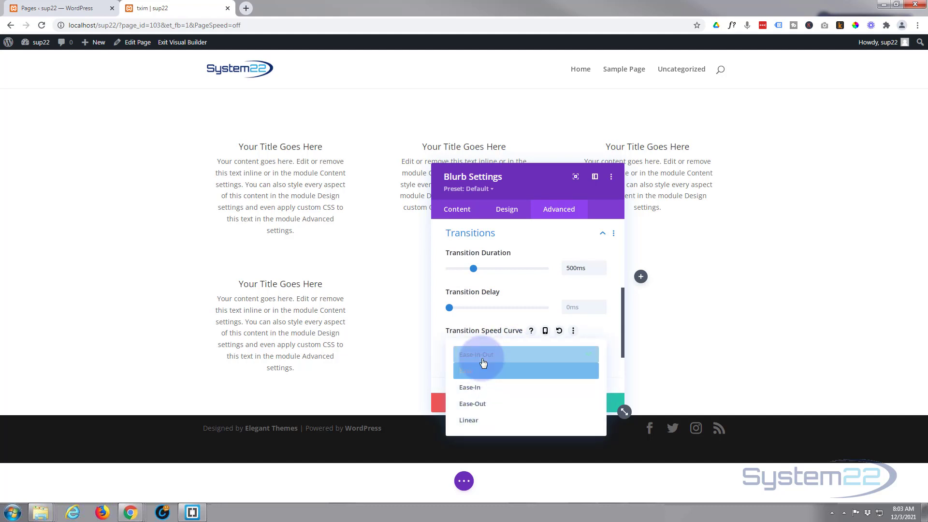
pyautogui.click(596, 403)
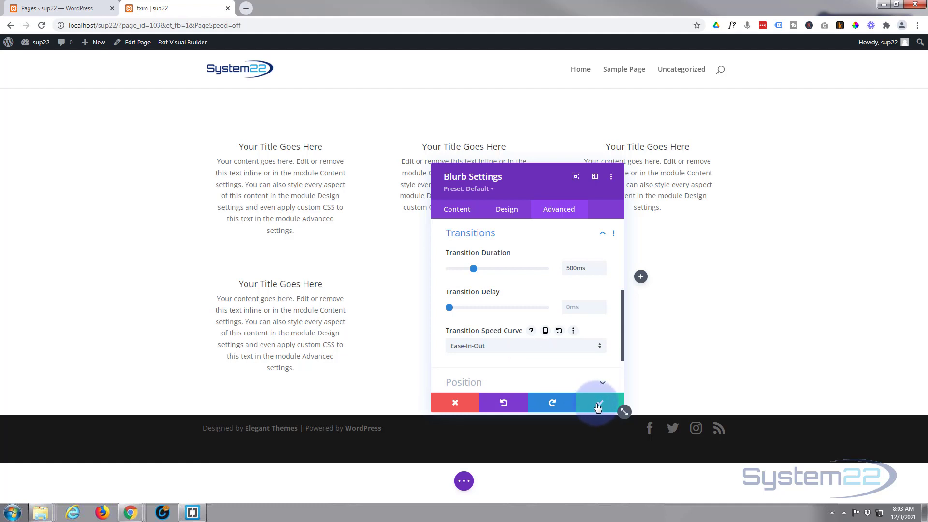
# Step: Save the blurb and the page as a draft, then exit the Visual Builder
pyautogui.click(597, 405)
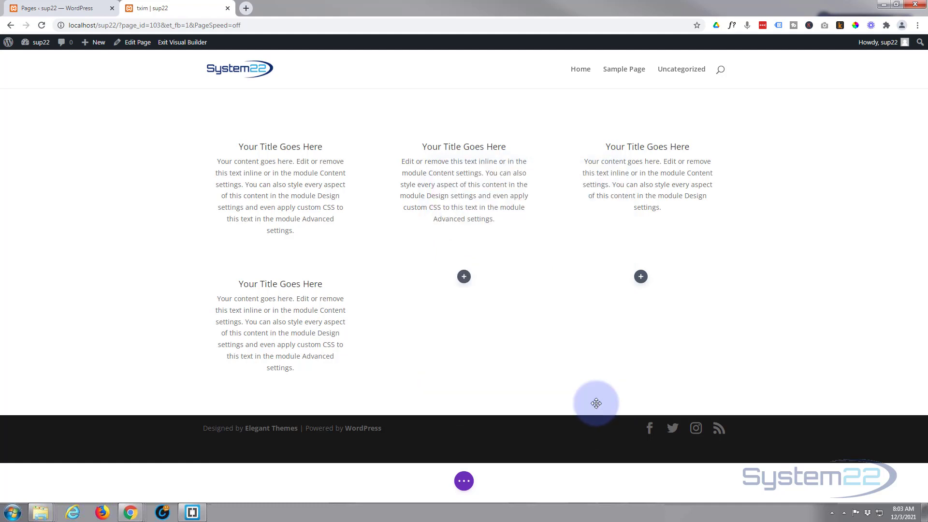
pyautogui.click(467, 489)
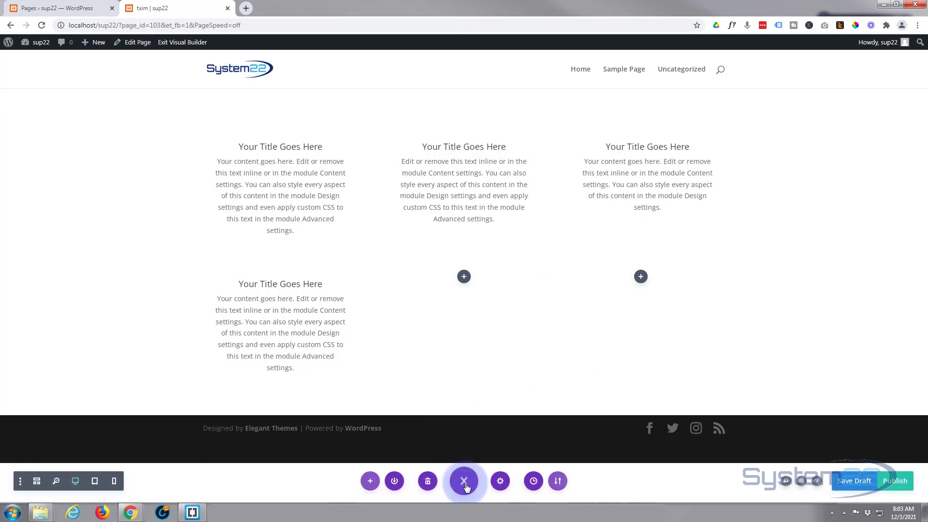
pyautogui.click(861, 486)
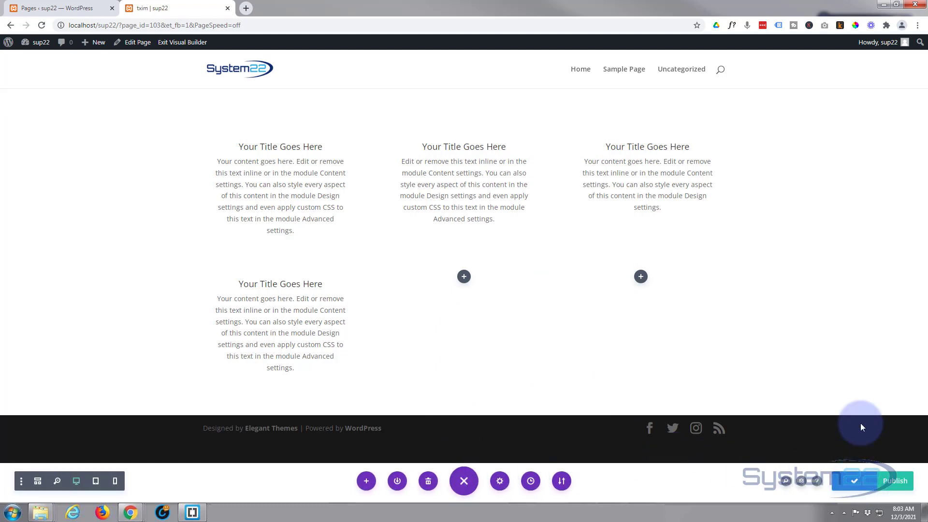
pyautogui.click(183, 43)
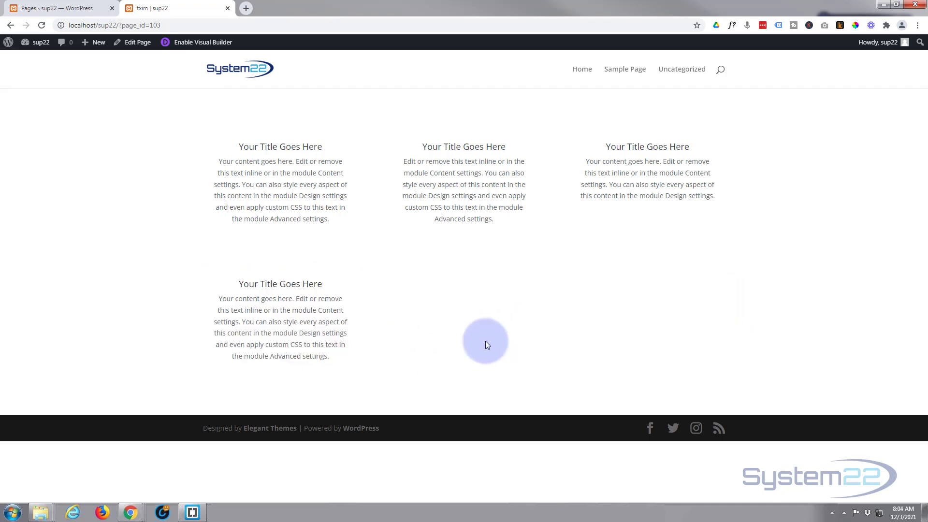
# Step: Reopen the Visual Builder and make the aurora ice-tunnel photo the third column's background
pyautogui.click(201, 44)
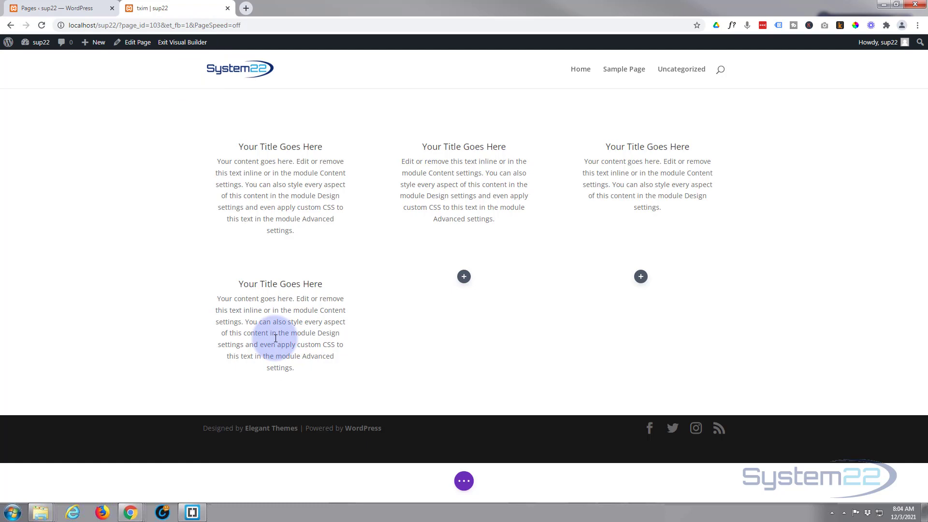
pyautogui.moveTo(280, 323)
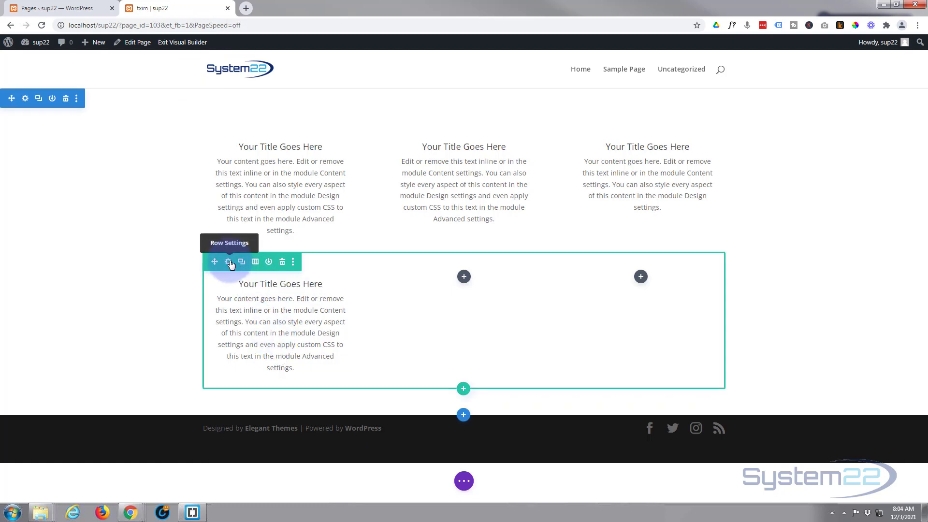
pyautogui.click(229, 261)
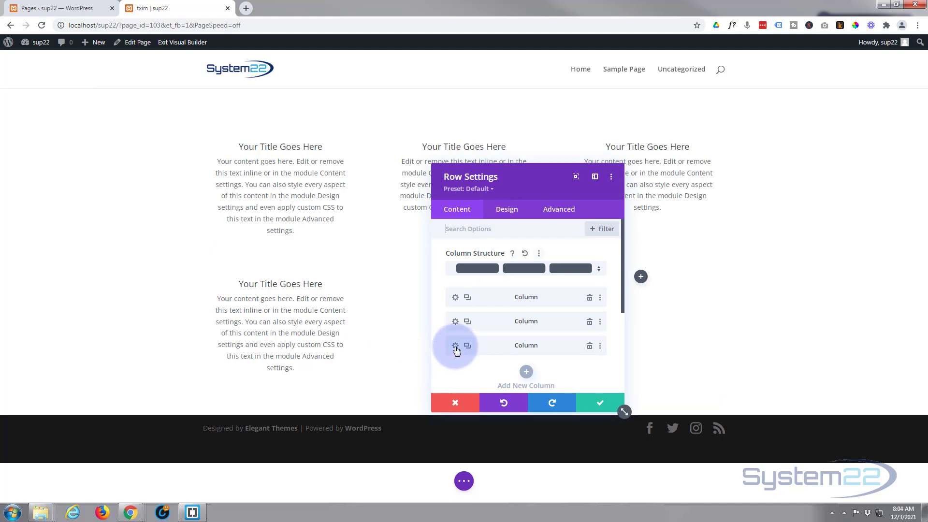
pyautogui.click(455, 346)
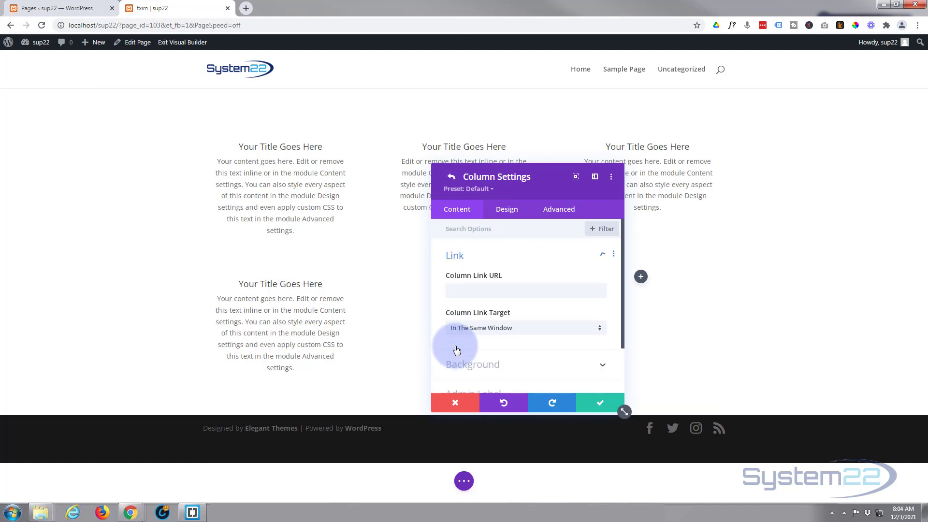
pyautogui.click(553, 362)
pyautogui.click(546, 271)
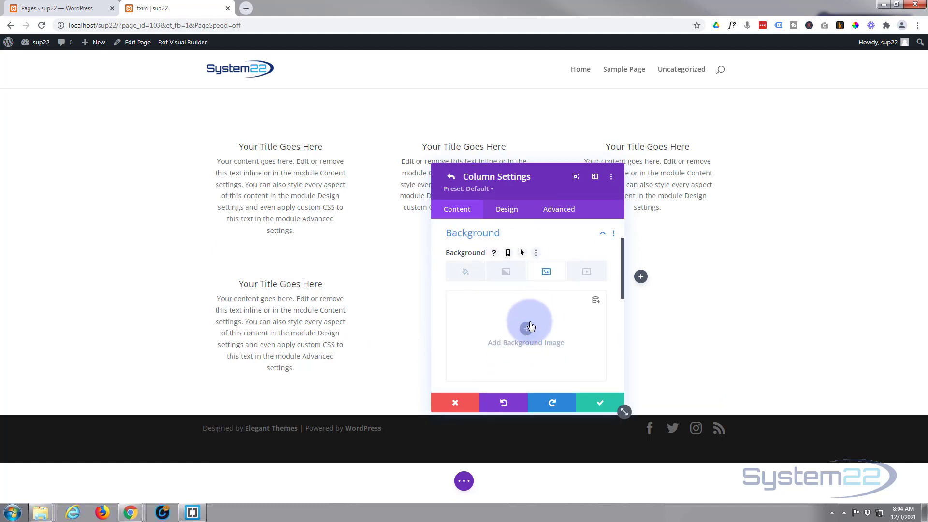
pyautogui.click(527, 328)
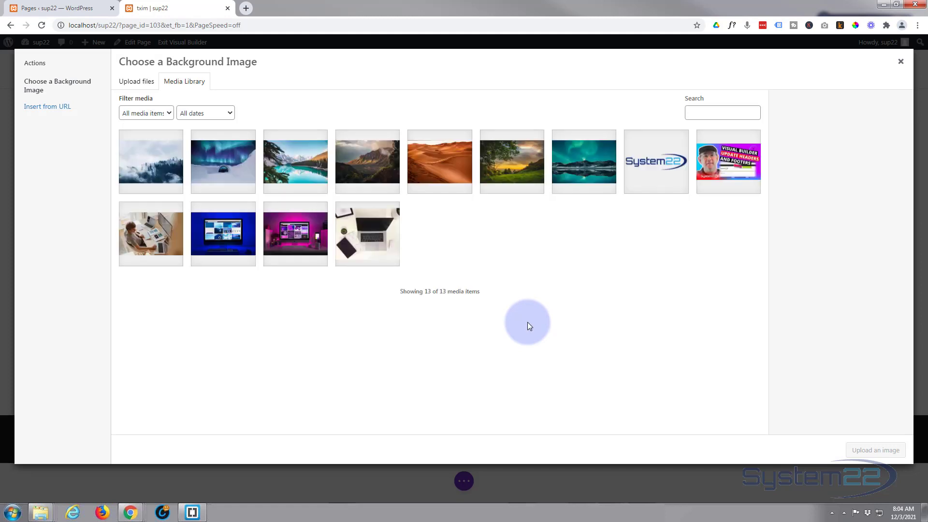
pyautogui.click(225, 163)
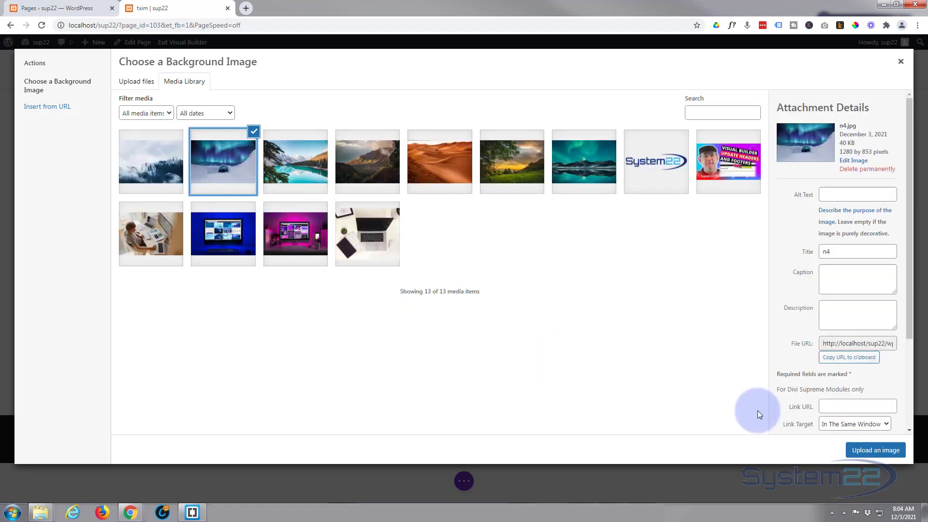
pyautogui.click(890, 454)
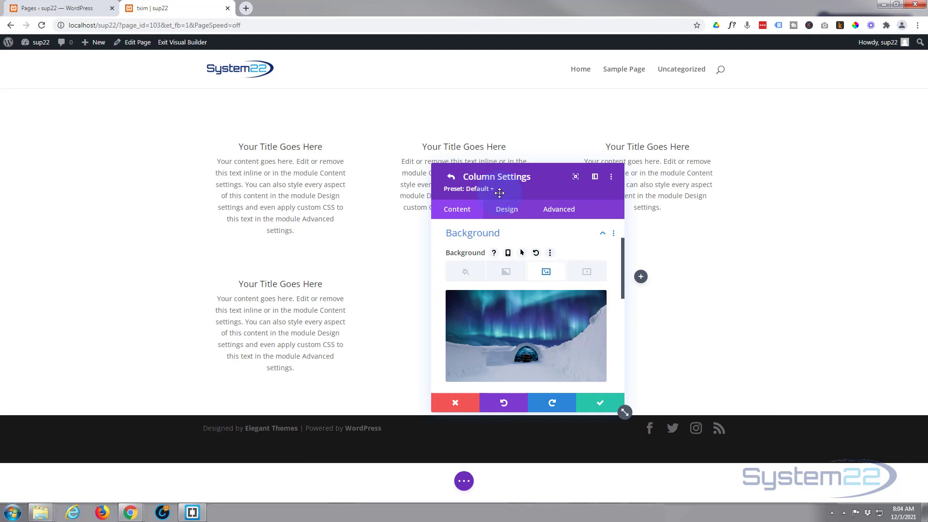
pyautogui.moveTo(535, 185); pyautogui.dragTo(486, 179)
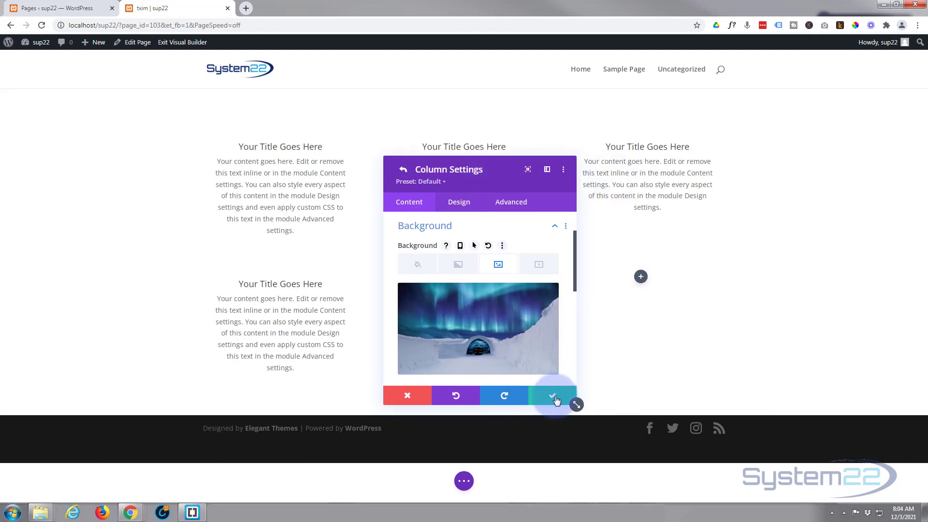
pyautogui.click(556, 401)
# Step: Save the row settings and put a duplicate of the left blurb in the right column
pyautogui.click(556, 401)
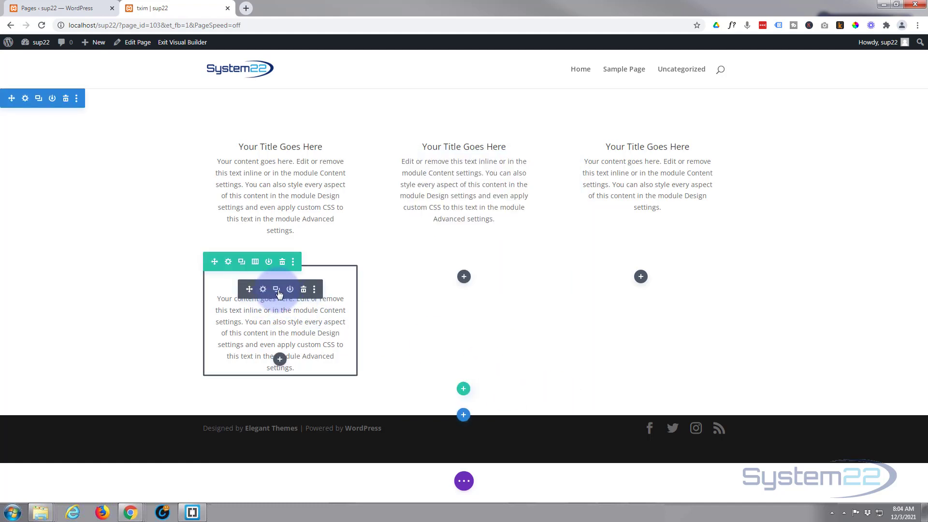
pyautogui.click(277, 289)
pyautogui.moveTo(249, 289); pyautogui.dragTo(631, 280)
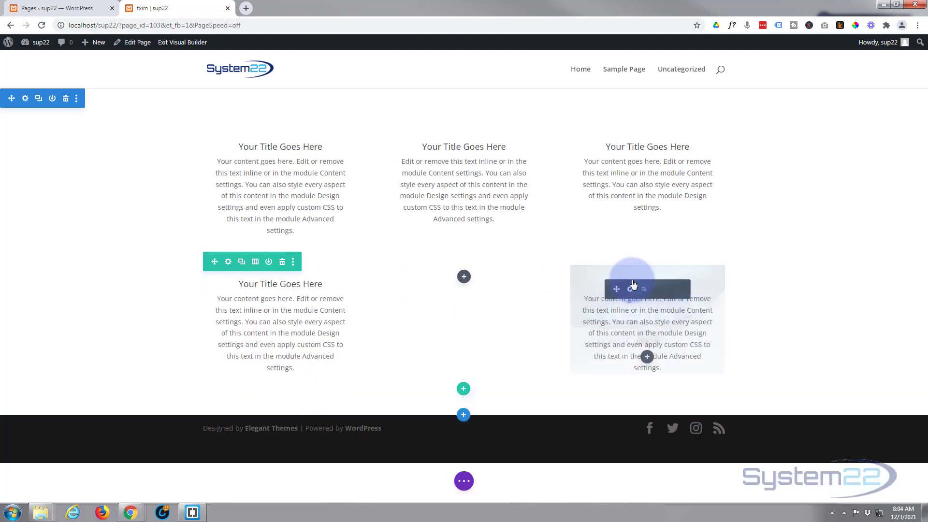
# Step: Trim the copied blurb's body text so it ends at 'this content in the module,'
pyautogui.click(631, 293)
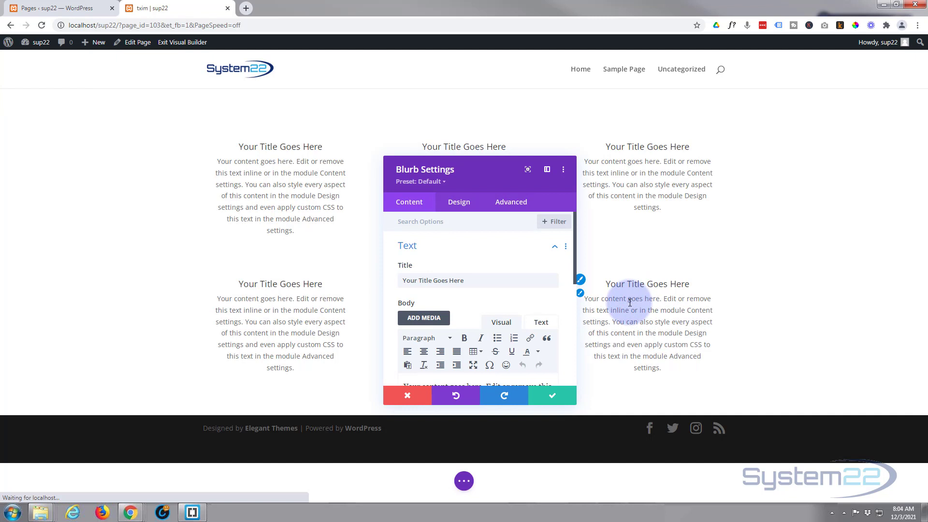
pyautogui.scroll(-1, 498, 331)
pyautogui.scroll(-2, 484, 326)
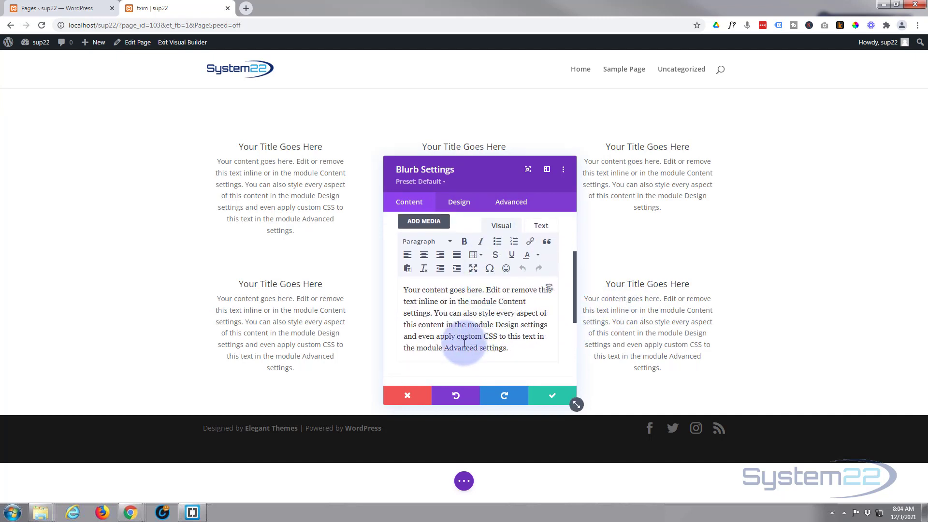
pyautogui.moveTo(497, 325); pyautogui.dragTo(519, 355)
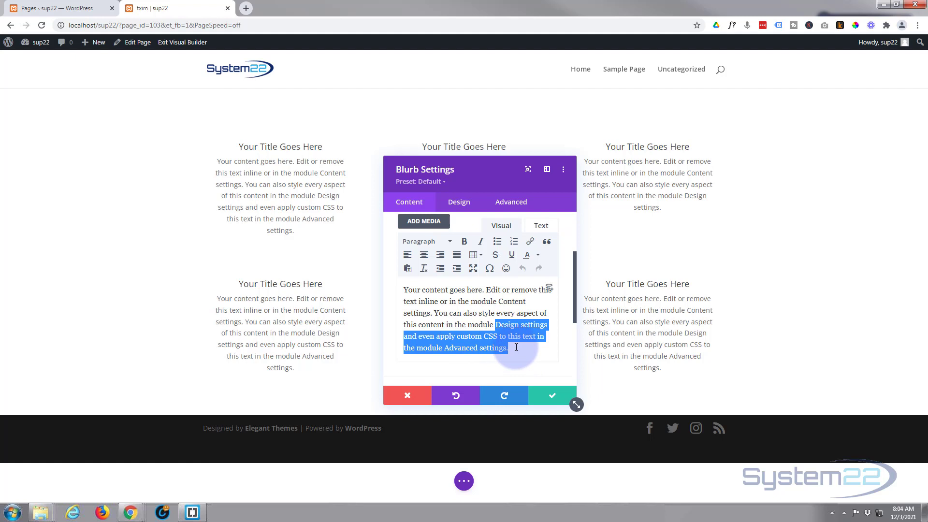
pyautogui.press('BackSpace')
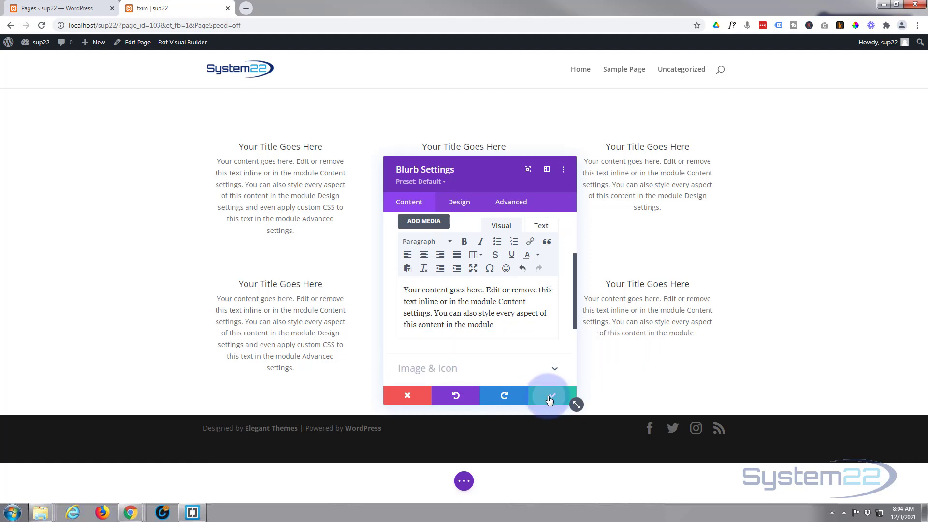
# Step: Save the shortened blurb and save the page as a draft
pyautogui.click(549, 402)
pyautogui.click(464, 481)
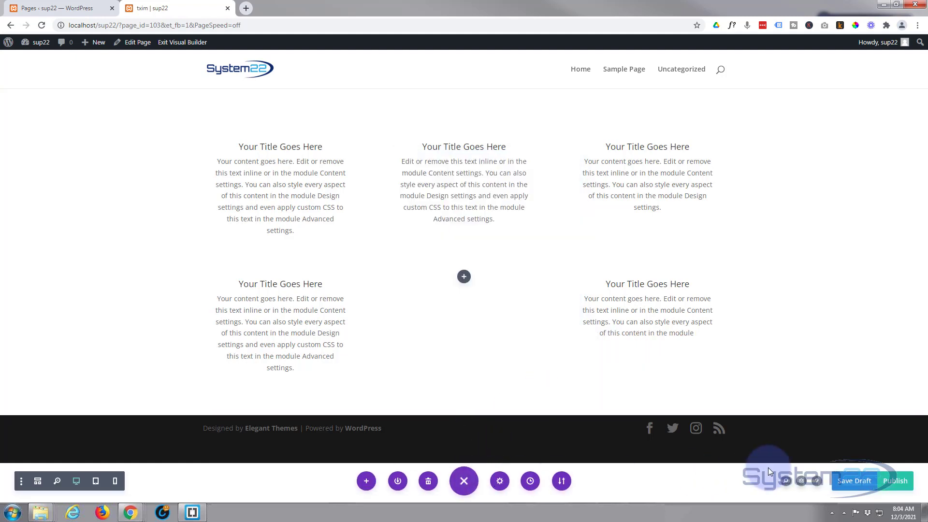
pyautogui.click(842, 482)
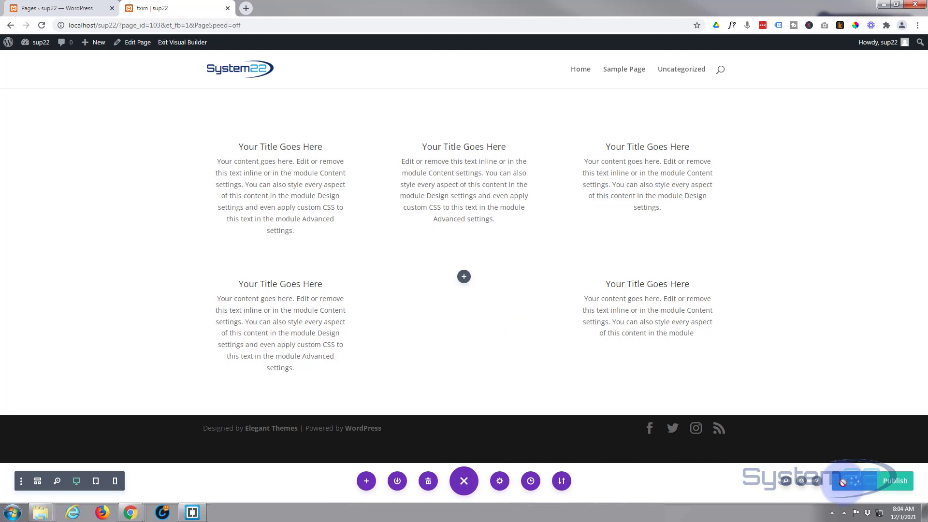
# Step: Exit the Visual Builder from the admin bar to preview the live page
pyautogui.click(177, 44)
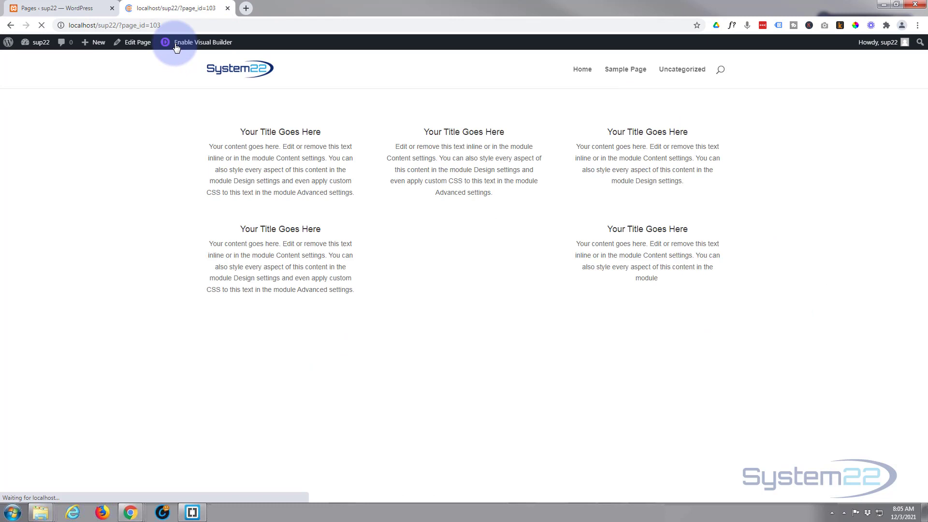